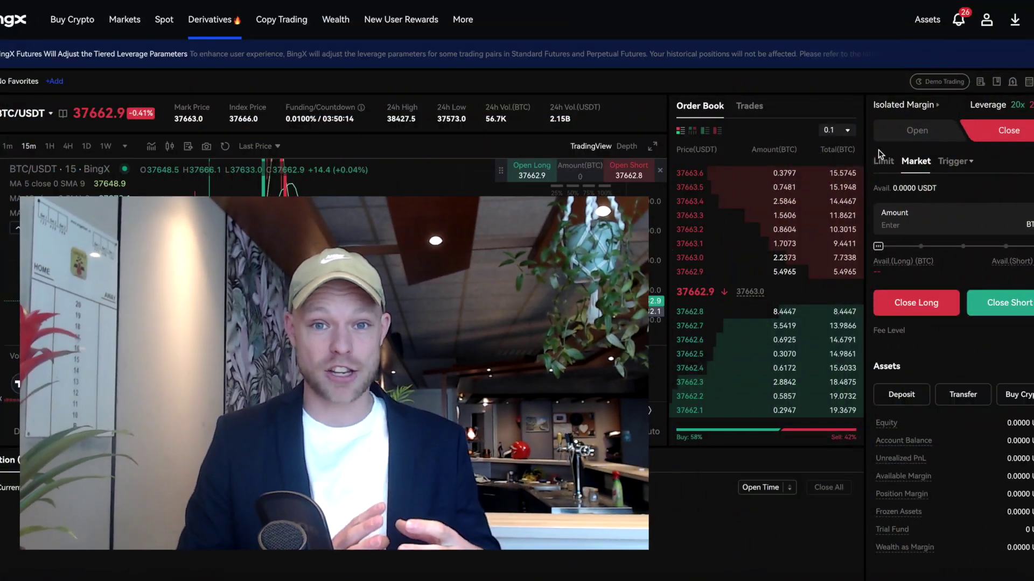
Set the futures order form to a Market order for opening a position, passing through Trigger.
click(951, 163)
click(962, 187)
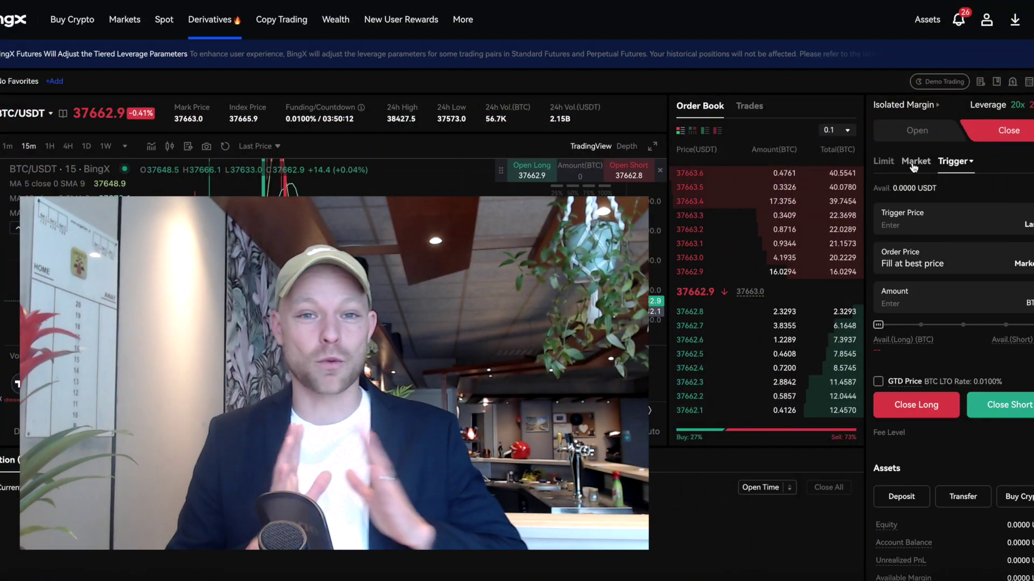
click(915, 161)
click(911, 130)
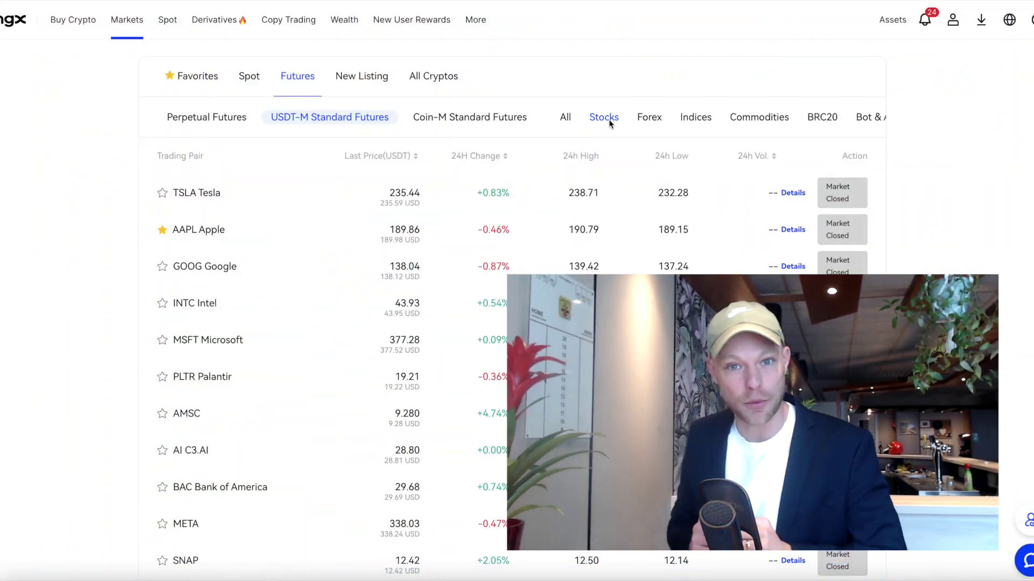
Browse the Forex, Commodities and BRC20 futures categories, ending on BRC20 pairs like SATS and ORDI.
click(650, 122)
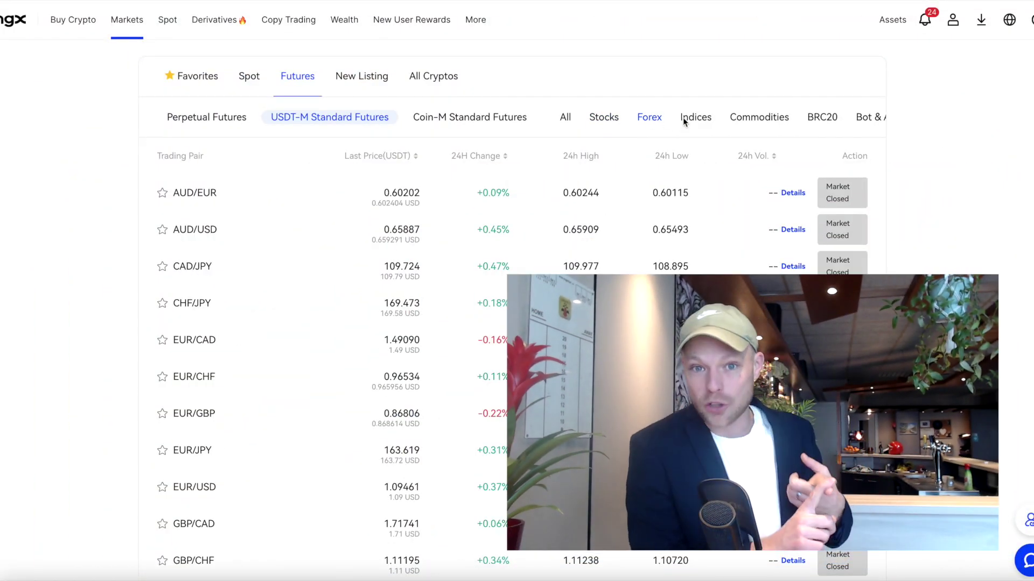
click(766, 119)
click(816, 122)
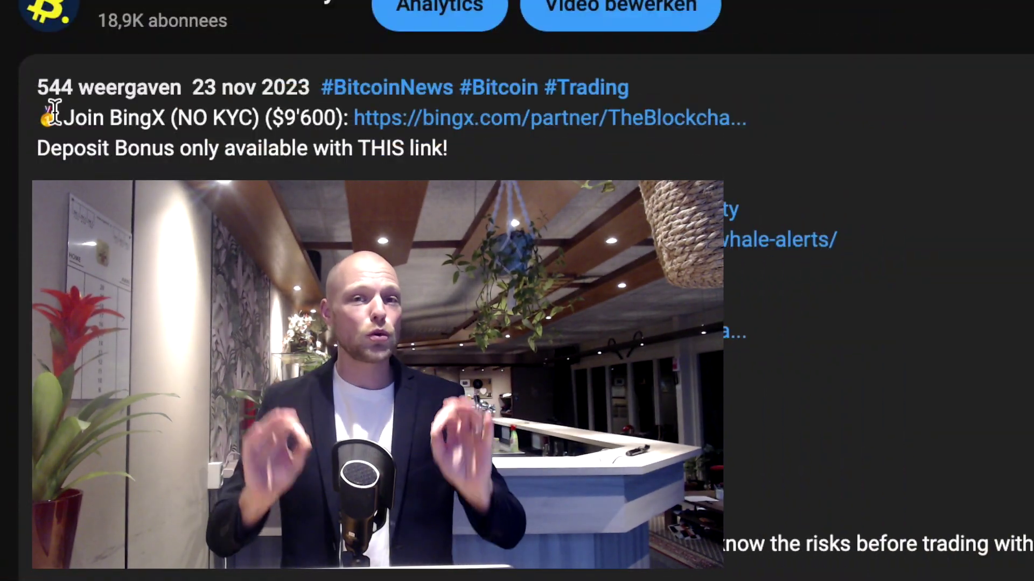
drag(59, 117, 217, 111)
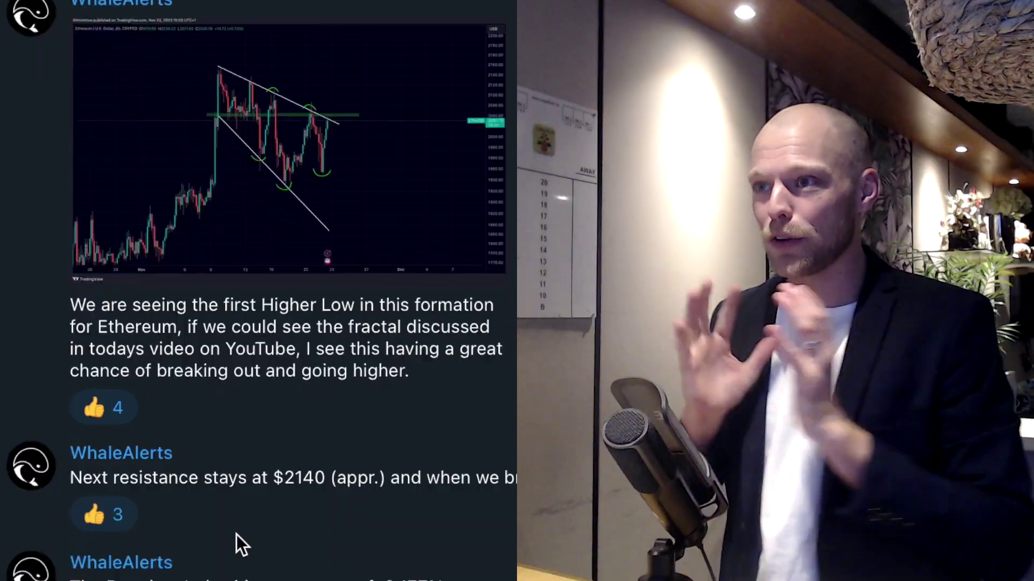
scroll(235, 542, down, 5)
scroll(178, 462, down, 10)
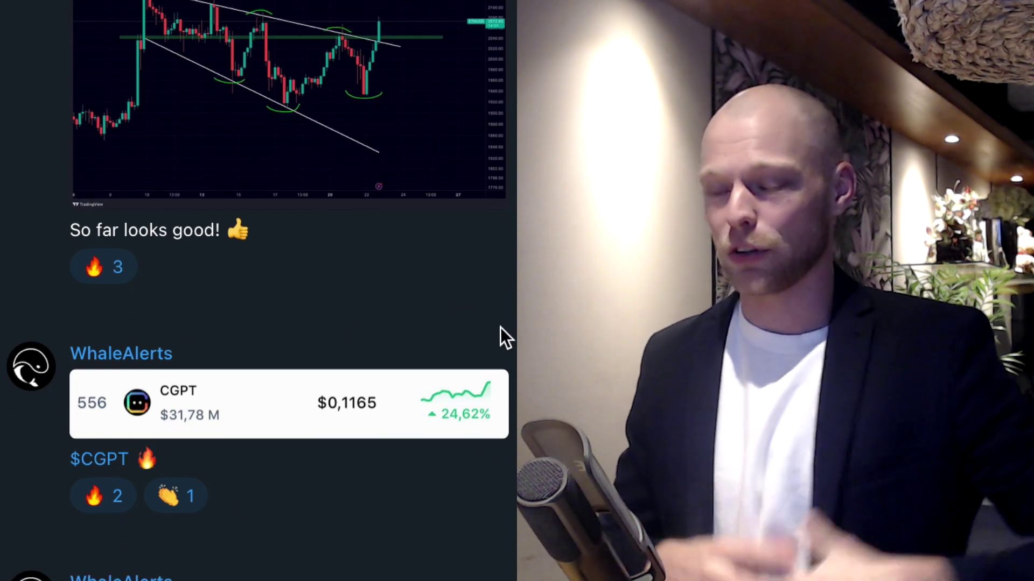
scroll(491, 321, down, 6)
scroll(217, 524, down, 10)
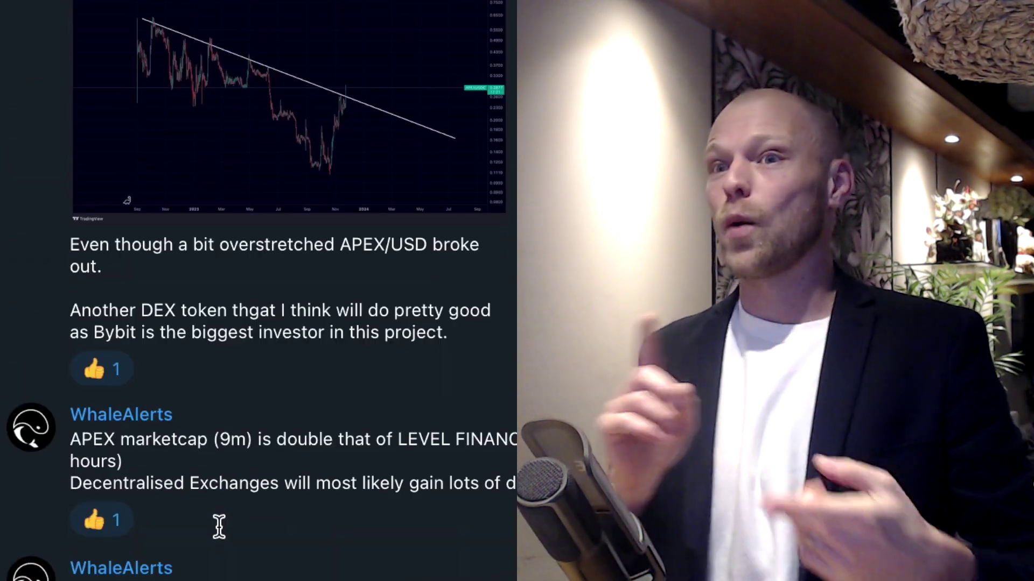
scroll(242, 538, down, 4)
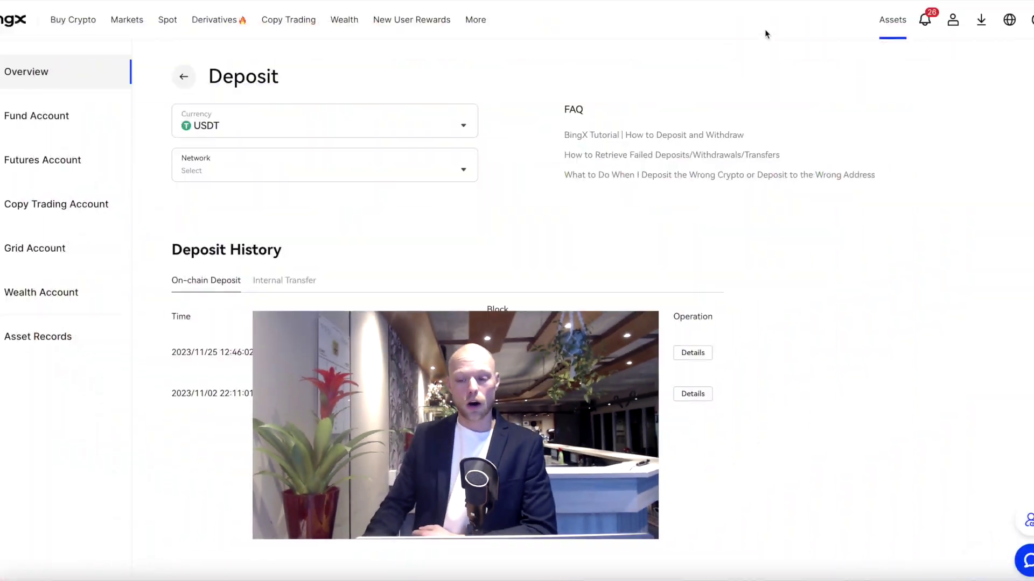
mouse_move(879, 27)
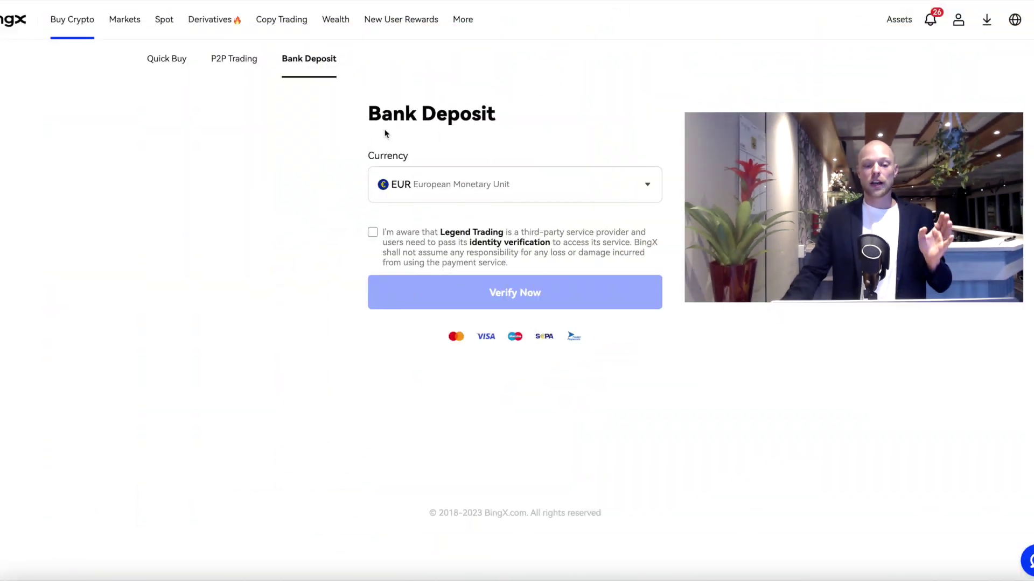
Clear the text selection on the Bank Deposit page heading.
click(546, 115)
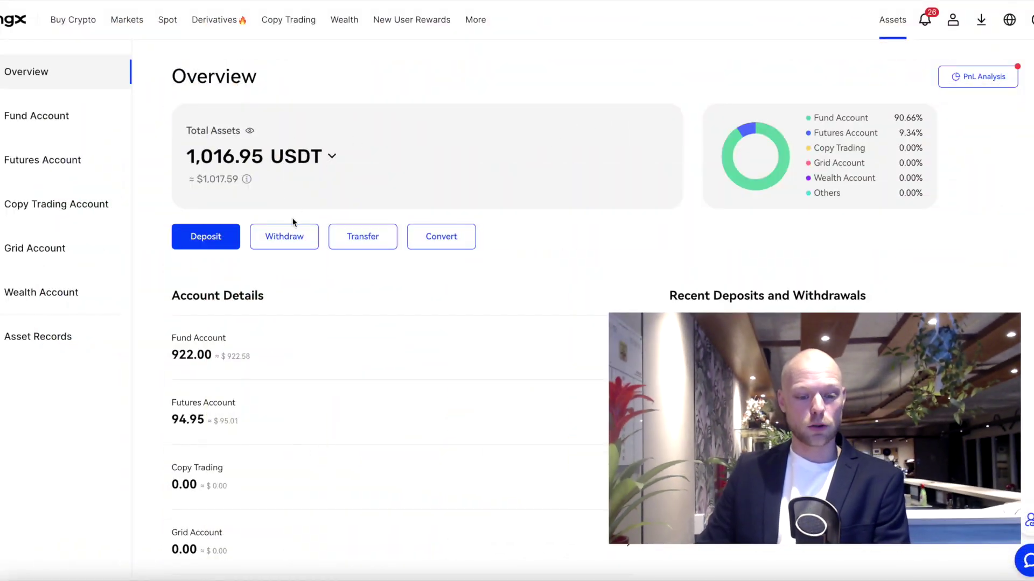
Start a USDT withdrawal and choose Ethereum (ERC20) as the withdrawal network.
click(285, 242)
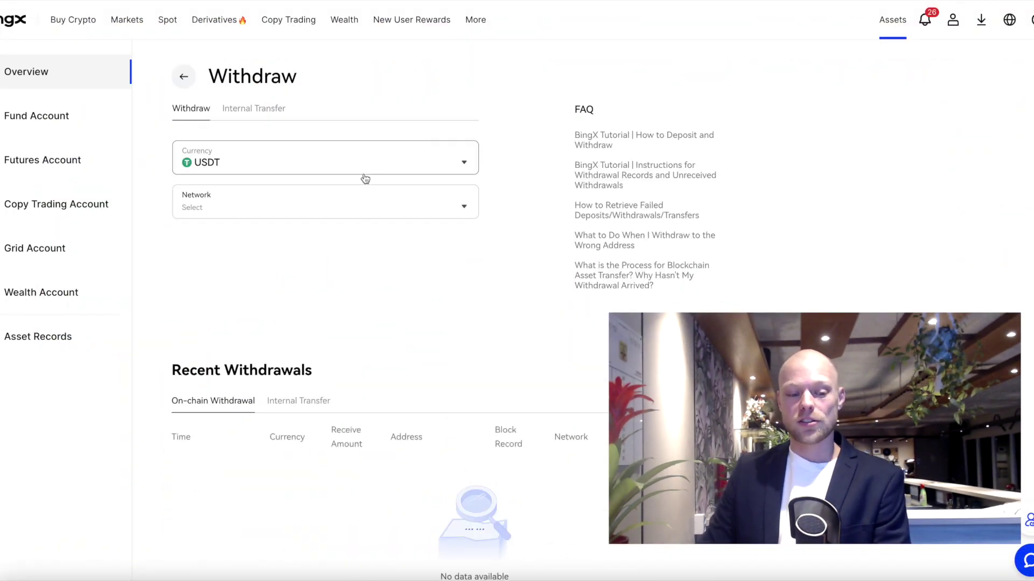
click(246, 193)
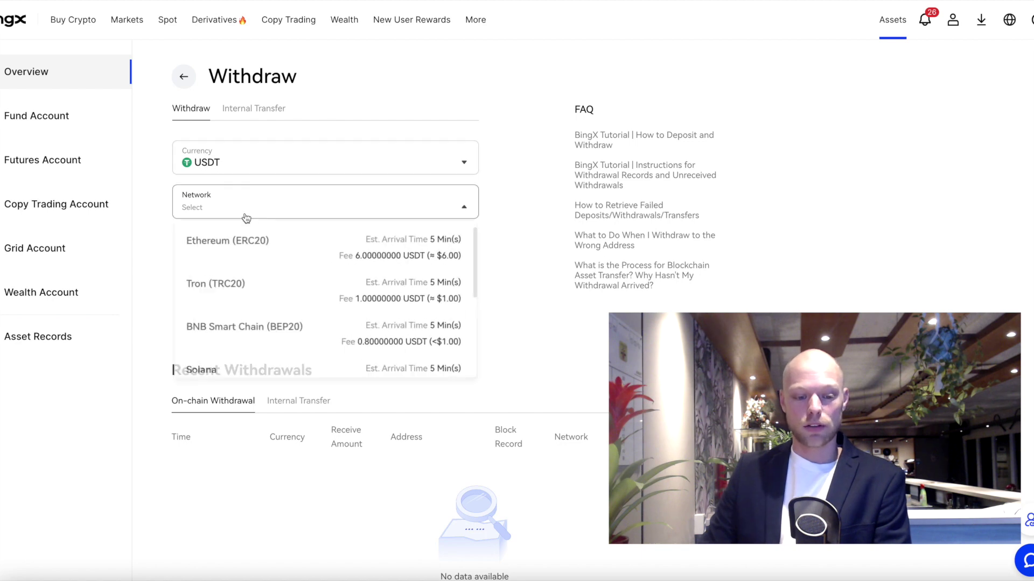
click(243, 240)
scroll(482, 232, down, 1)
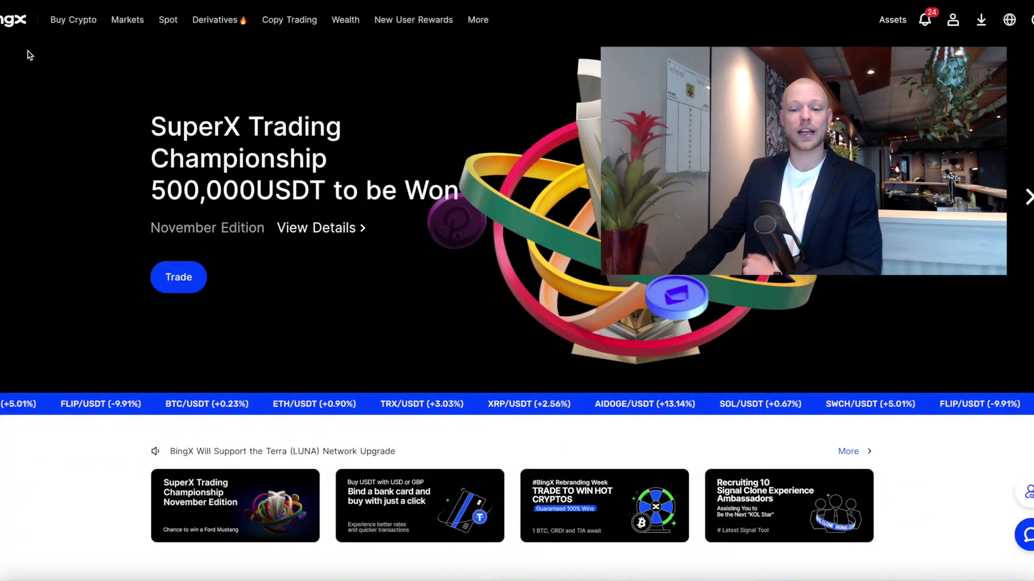
mouse_move(62, 22)
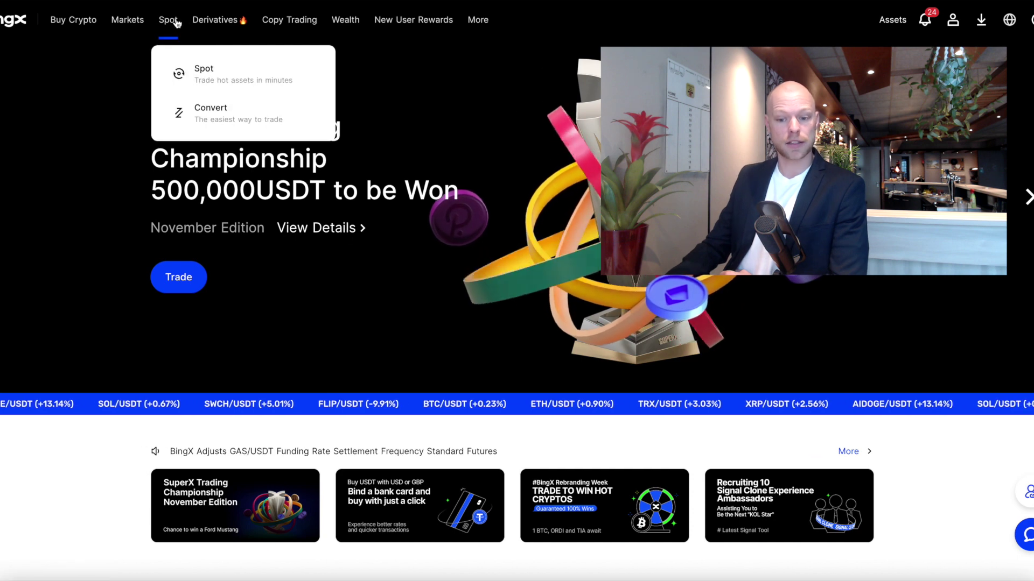
mouse_move(201, 22)
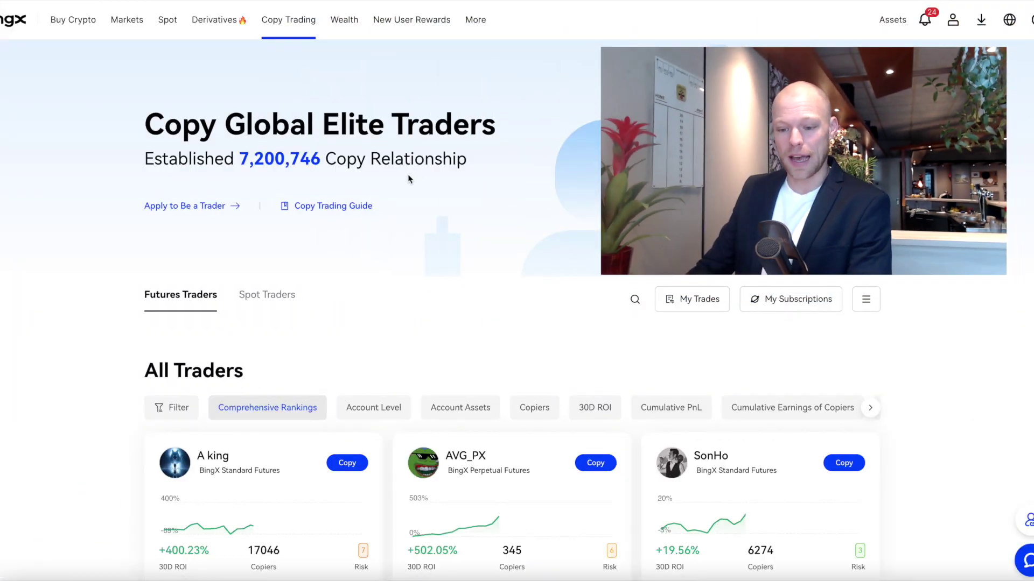
Scroll through Copy Trading, then view Wealth's Popular Products yields for USDT, USDC, BTC, ETH, BNB.
scroll(408, 173, down, 2)
scroll(407, 179, down, 1)
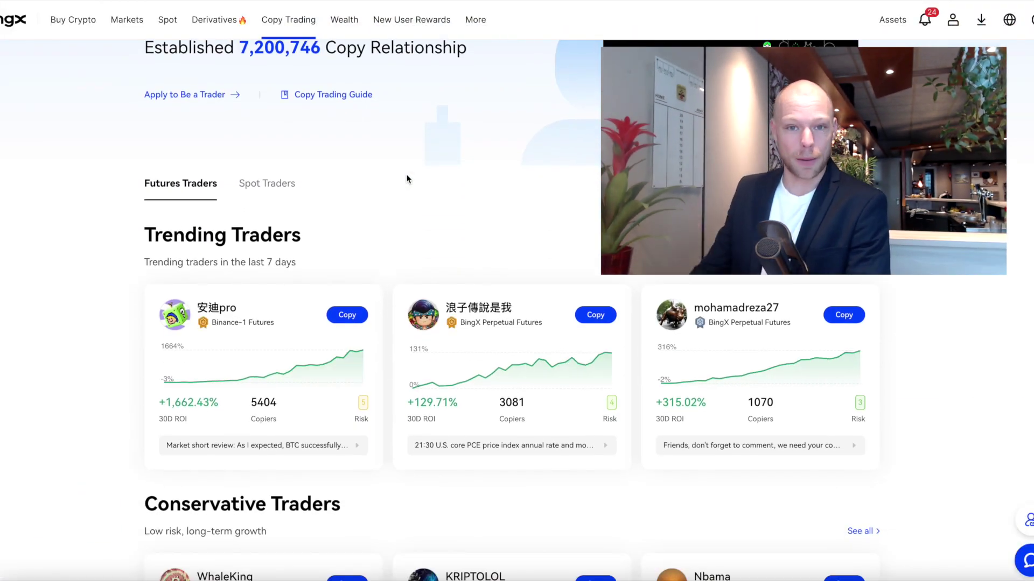
scroll(440, 227, down, 10)
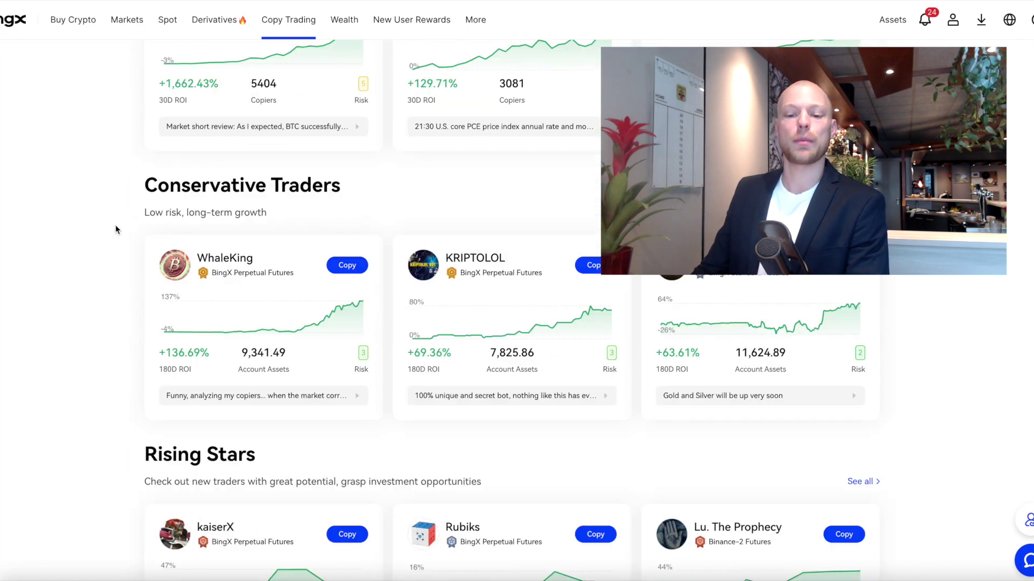
scroll(114, 229, down, 6)
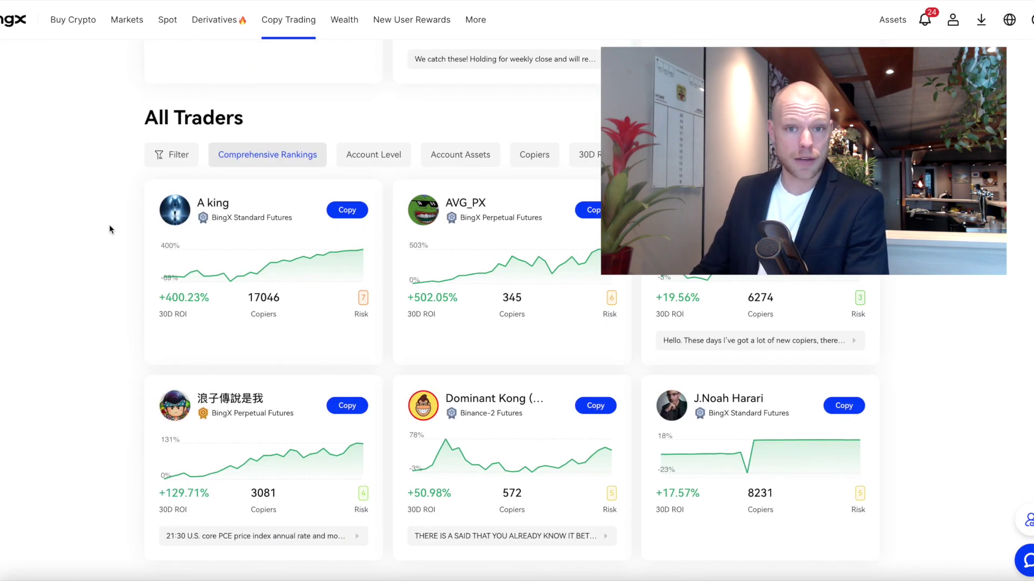
scroll(112, 228, up, 17)
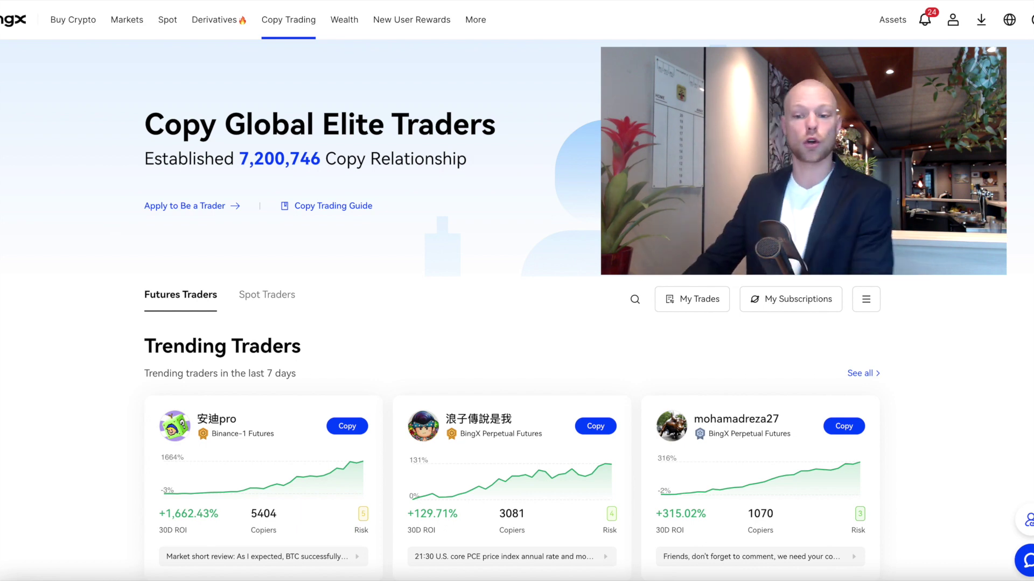
mouse_move(301, 38)
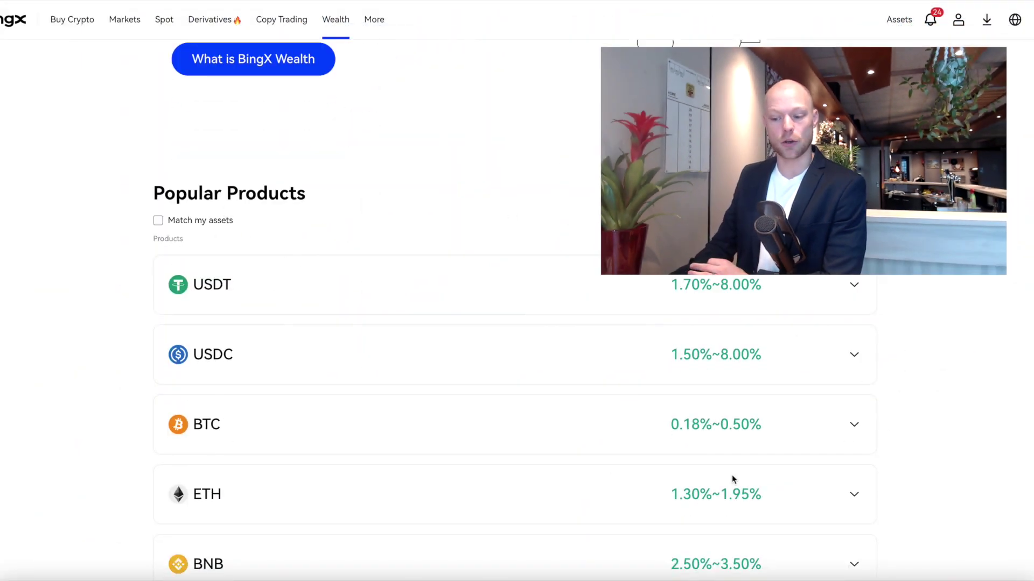
scroll(506, 388, up, 4)
Open Wealth > Grid Trading and scroll through the listed grid bots.
mouse_move(339, 21)
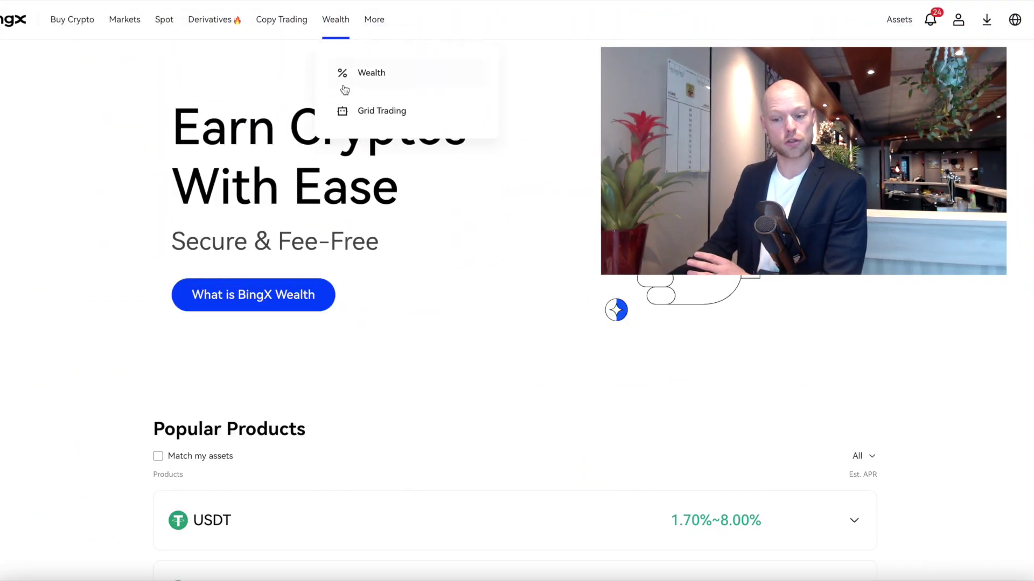
click(349, 120)
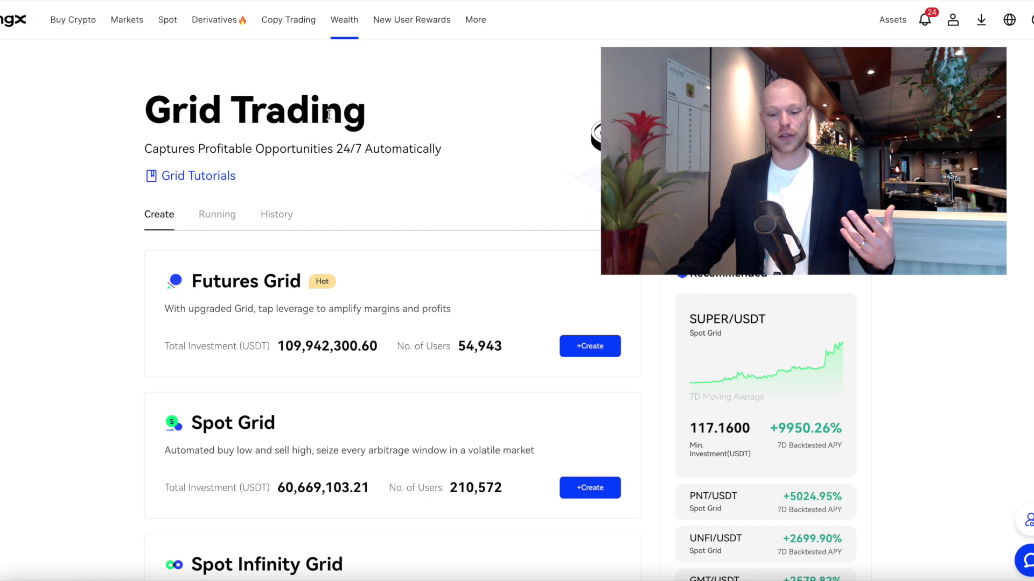
scroll(102, 109, down, 2)
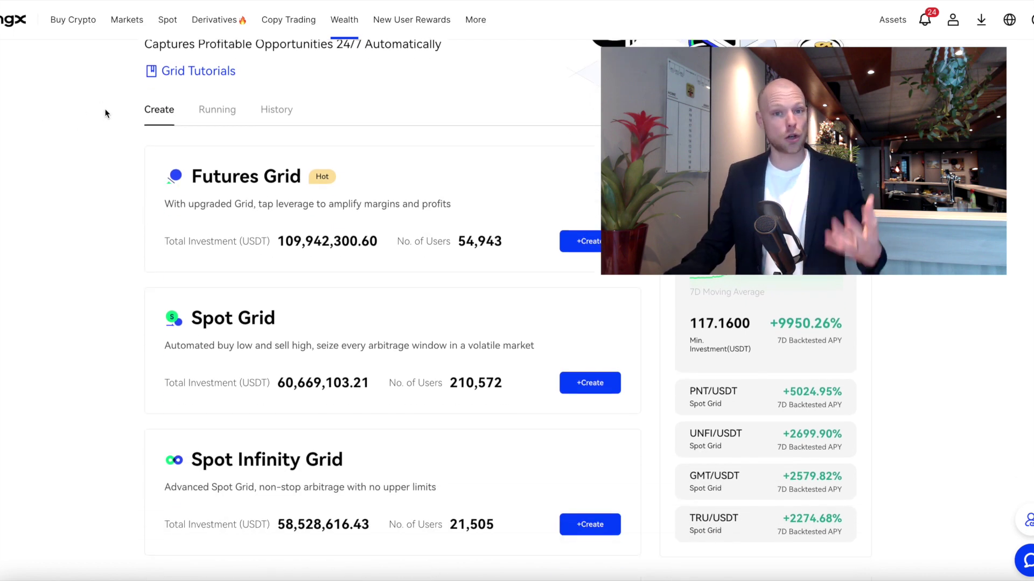
scroll(103, 106, up, 2)
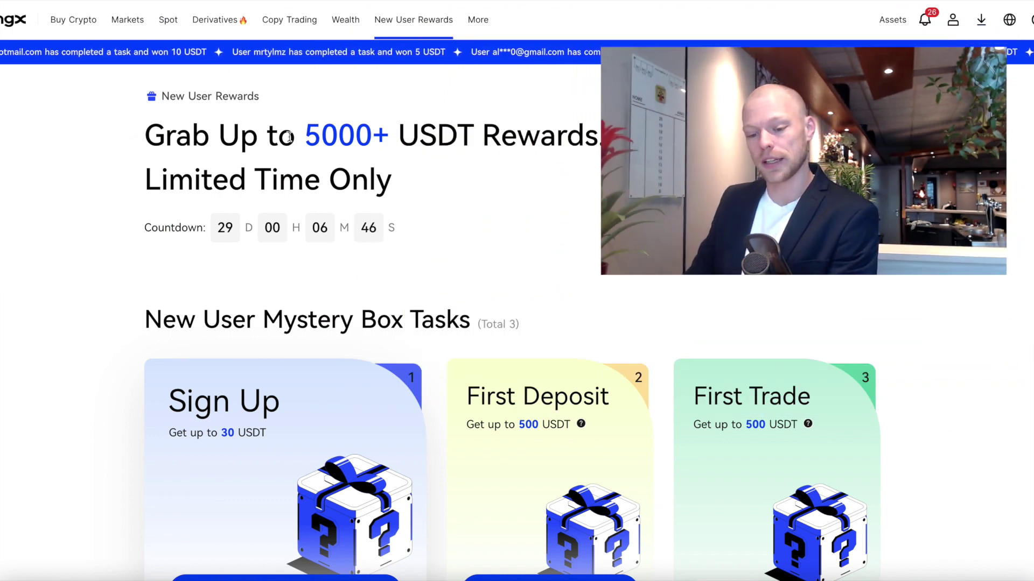
Highlight the 5000+ USDT reward headline, then list the Coin-M Standard Futures pairs.
drag(289, 137, 421, 135)
click(422, 134)
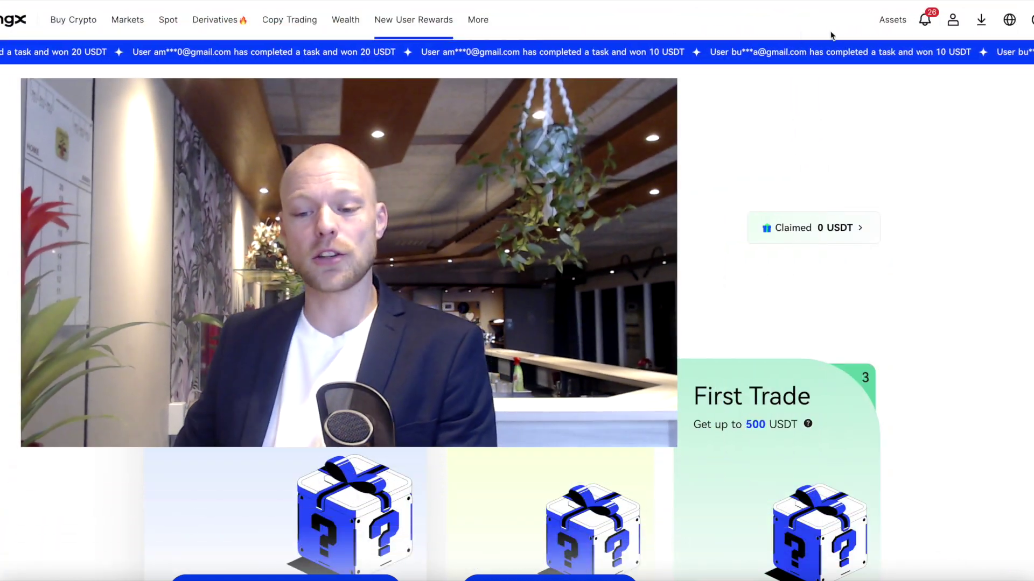
mouse_move(894, 14)
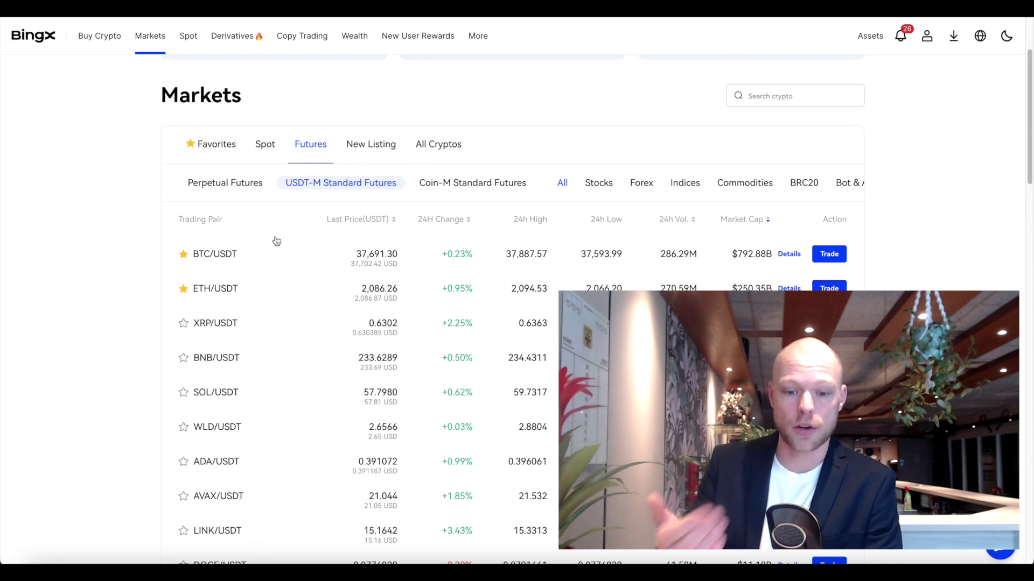
click(452, 186)
Scroll the Coin-M futures table, then return to the USDT-M Standard Futures list.
scroll(465, 189, down, 2)
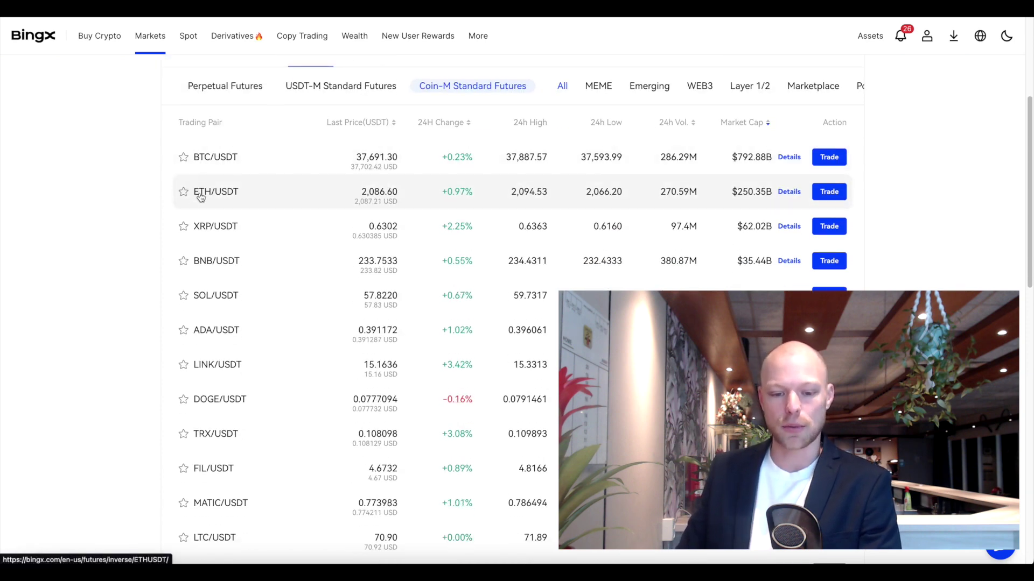
scroll(202, 199, down, 3)
scroll(202, 203, up, 7)
scroll(231, 210, down, 3)
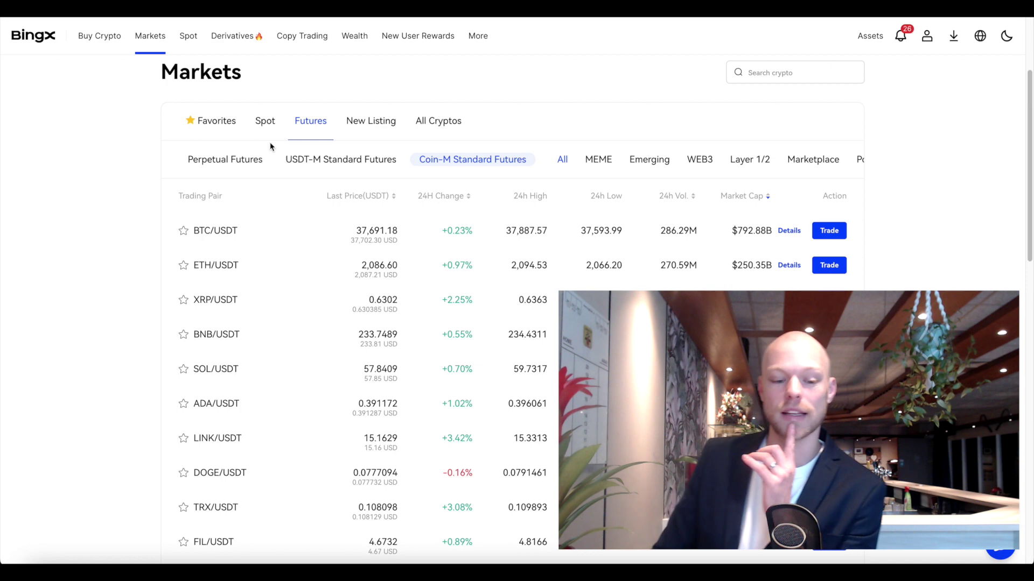
click(340, 160)
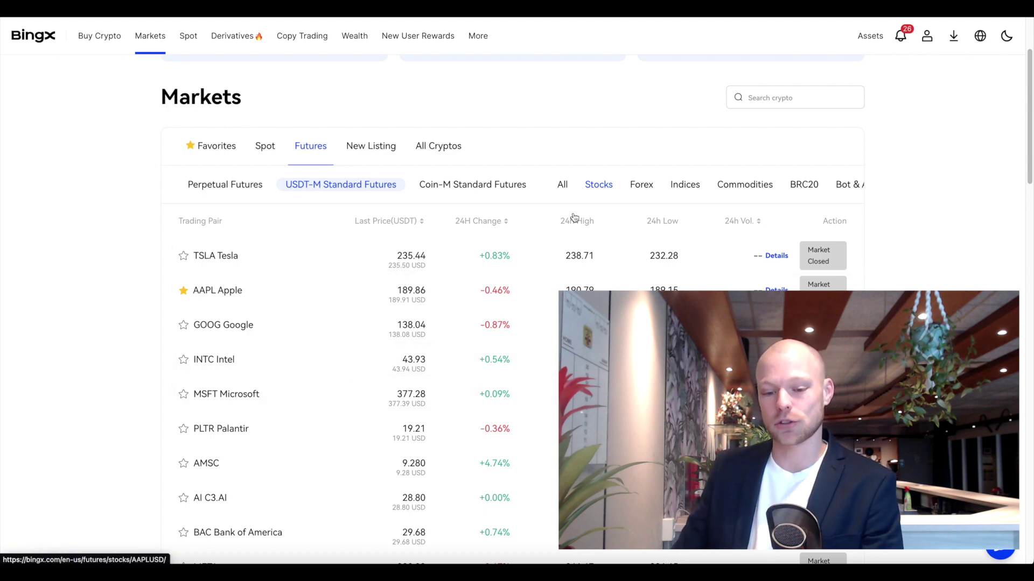
Step through the Forex, Indices, BRC20 and Commodities futures categories, ending on Gold and Crude Oil.
click(633, 187)
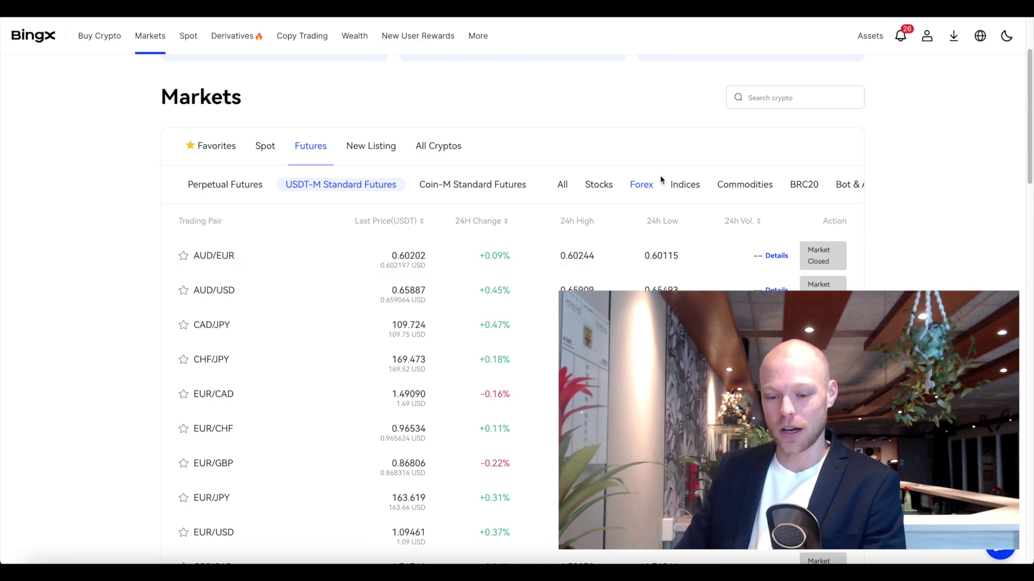
click(685, 188)
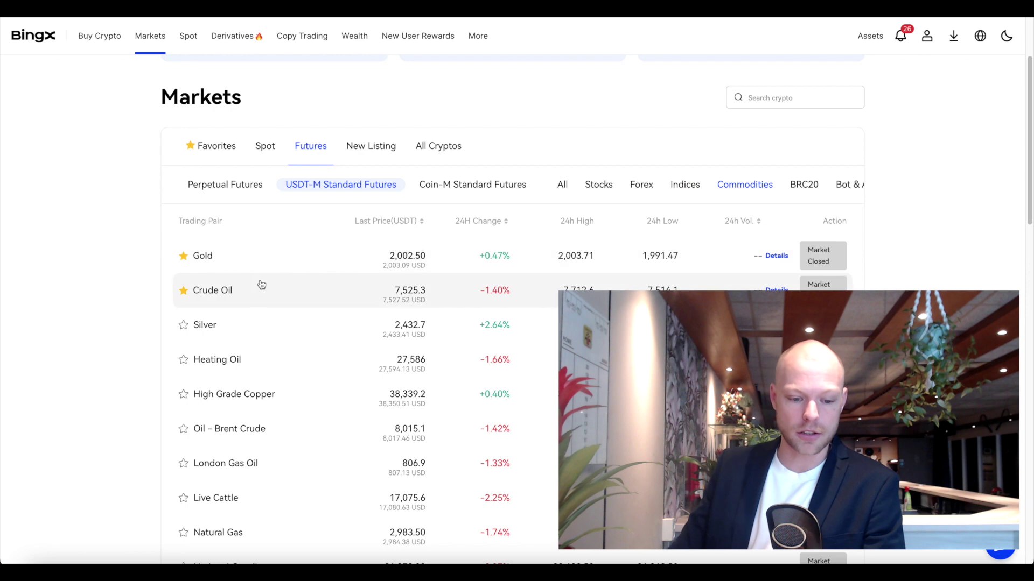
click(804, 185)
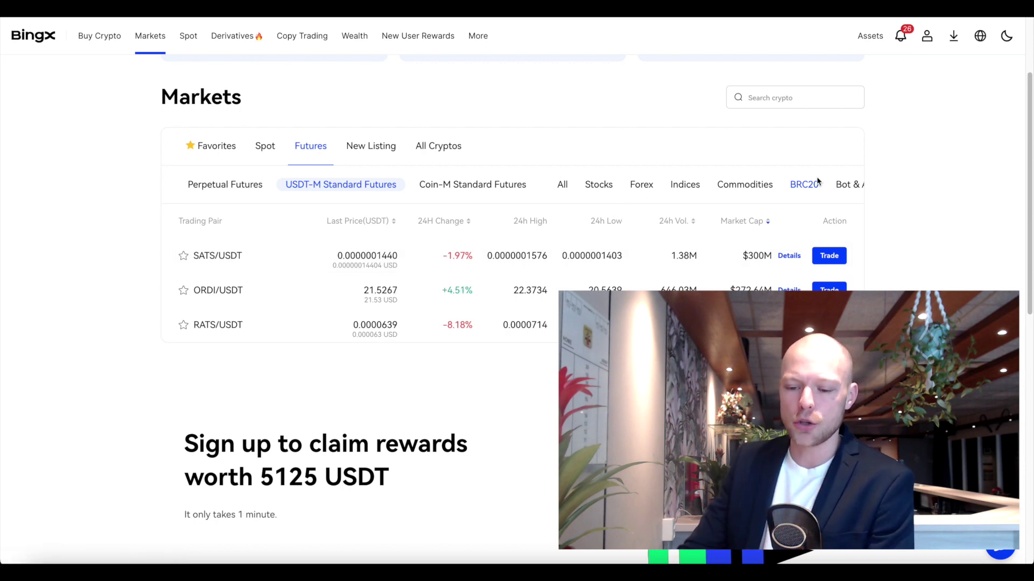
click(745, 185)
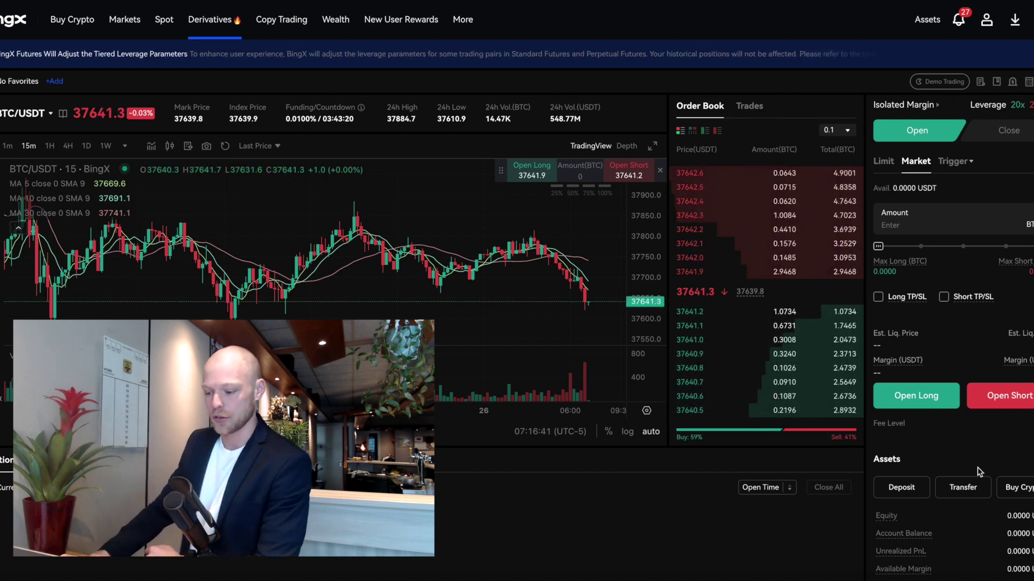
Begin a USDT transfer from the Fund Account to the Perpetual Futures account.
click(963, 489)
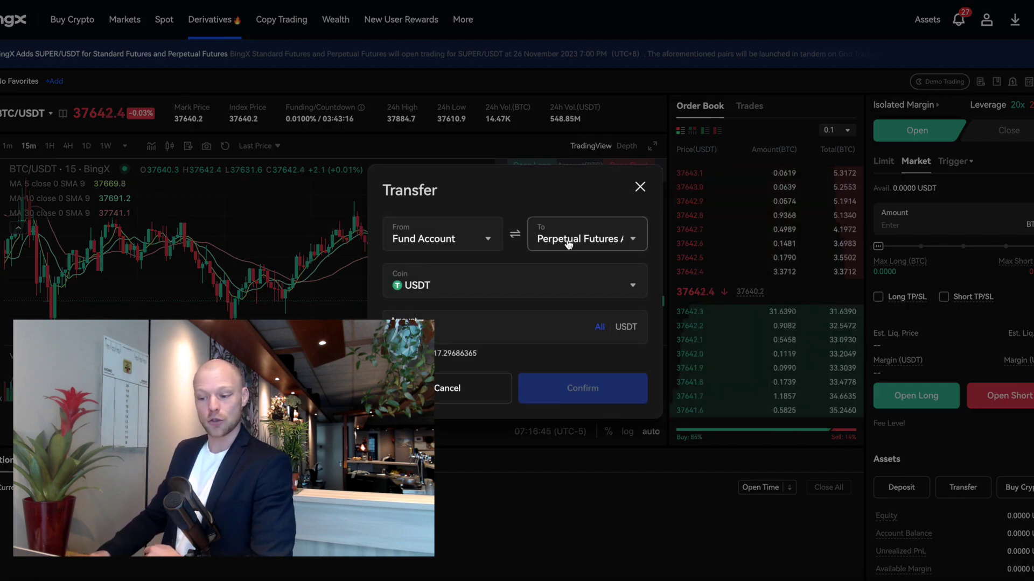
Transfer the entire 917.2968 USDT from the Fund Account into Perpetual Futures.
click(599, 327)
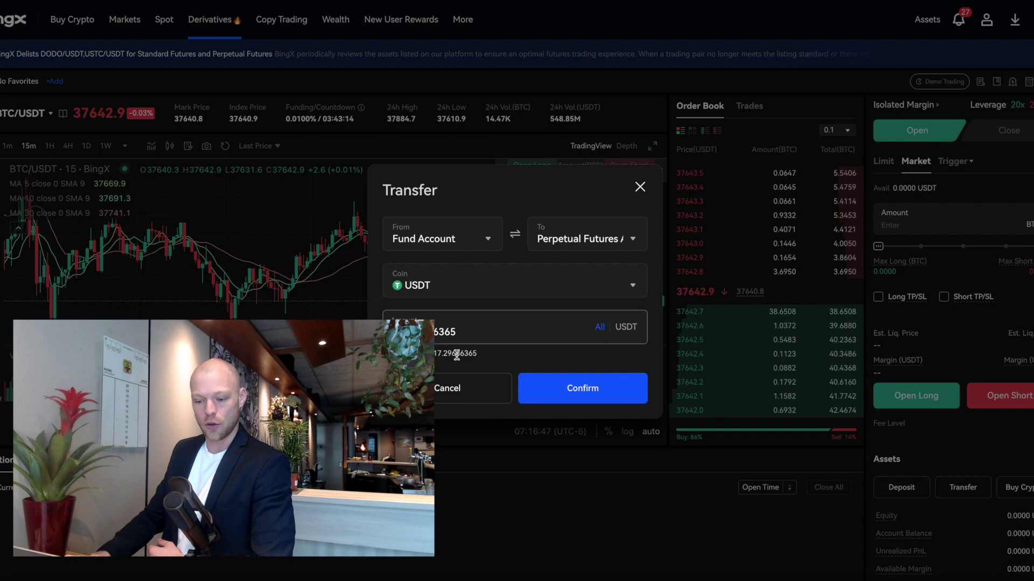
click(577, 384)
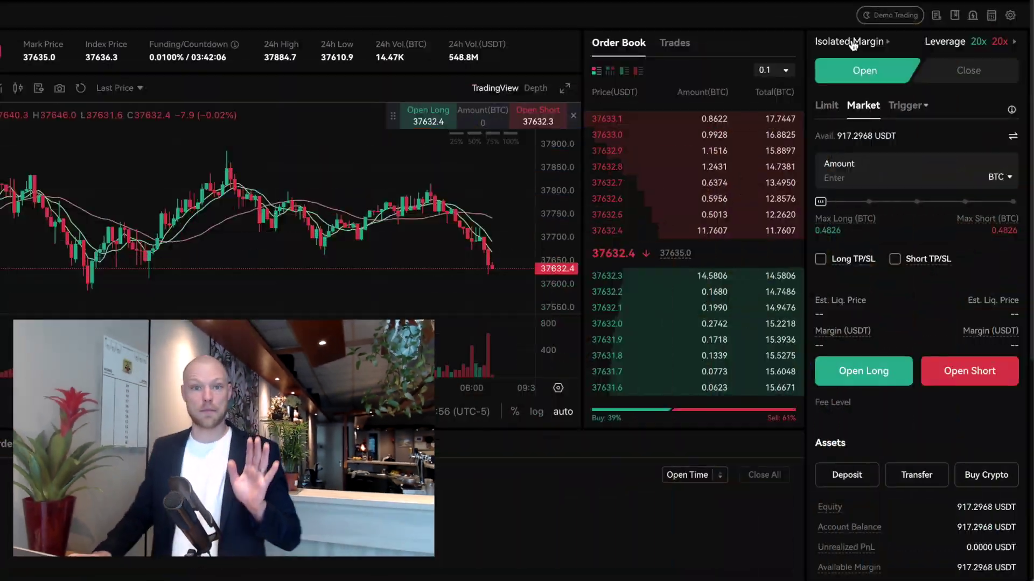
Bring up the Set Margin Mode choice to switch from Cross to Isolated Margin.
click(852, 41)
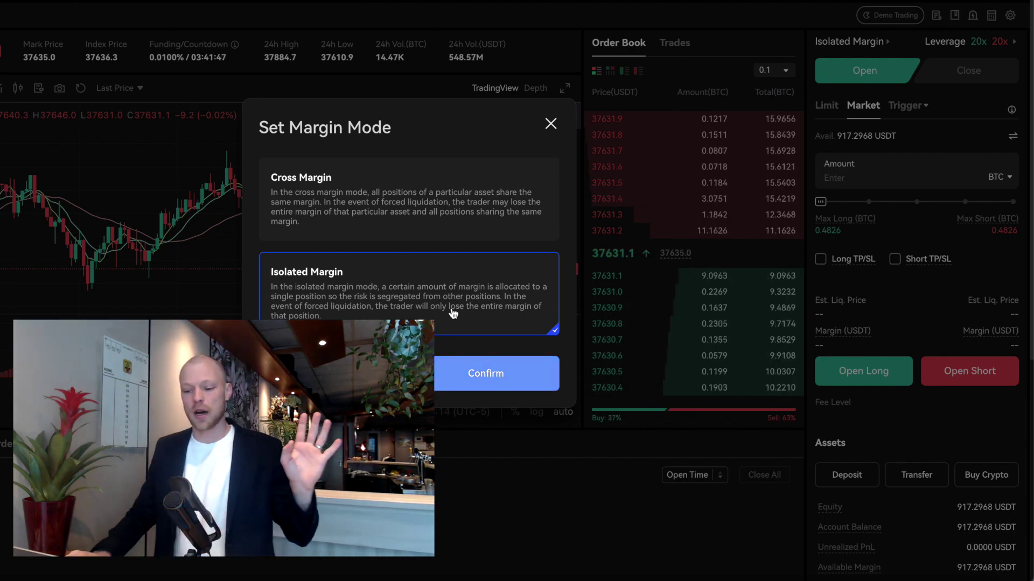
Confirm Isolated Margin, then look through the Limit, Market and Trigger order forms.
click(450, 372)
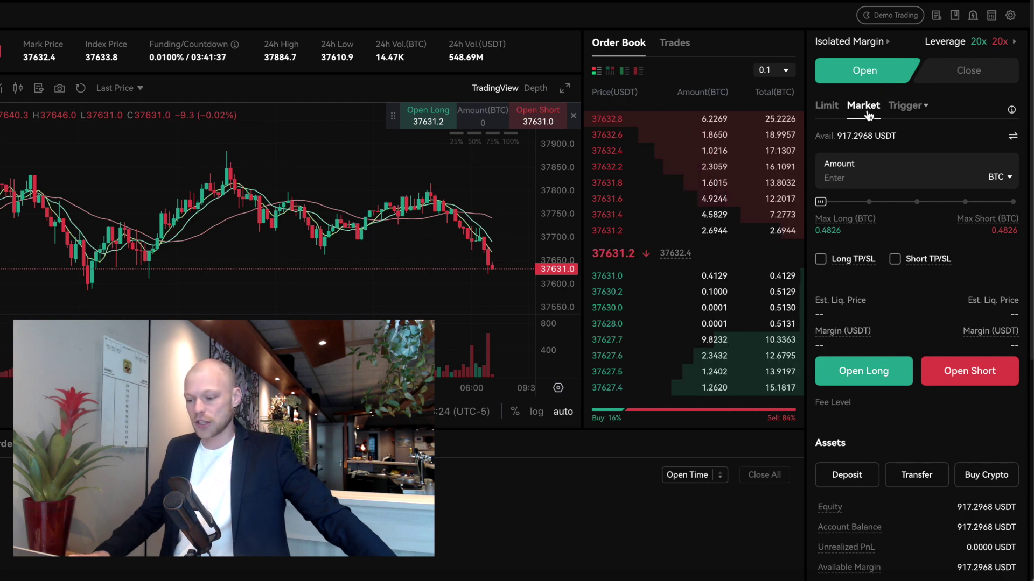
click(828, 106)
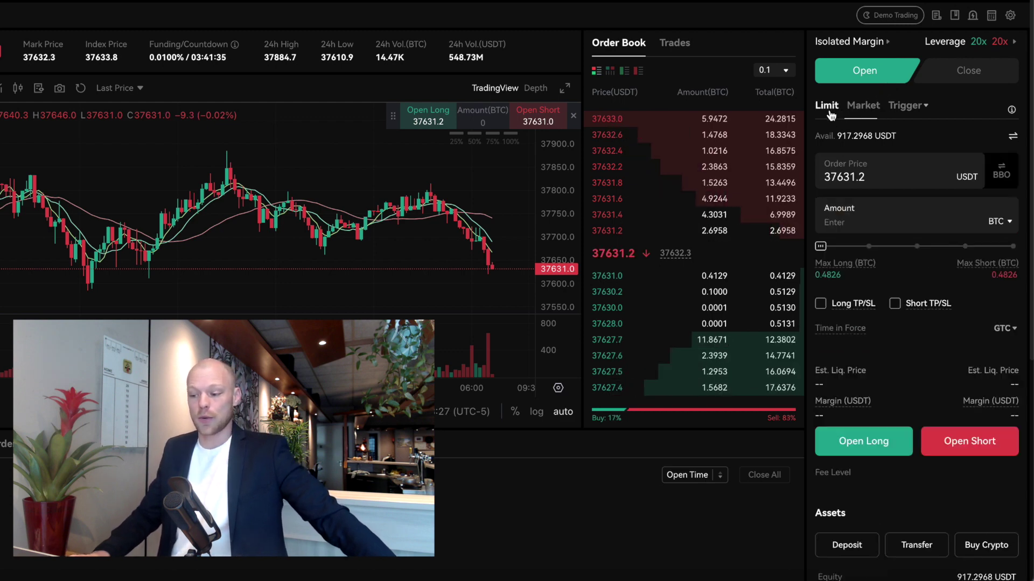
click(863, 106)
click(902, 106)
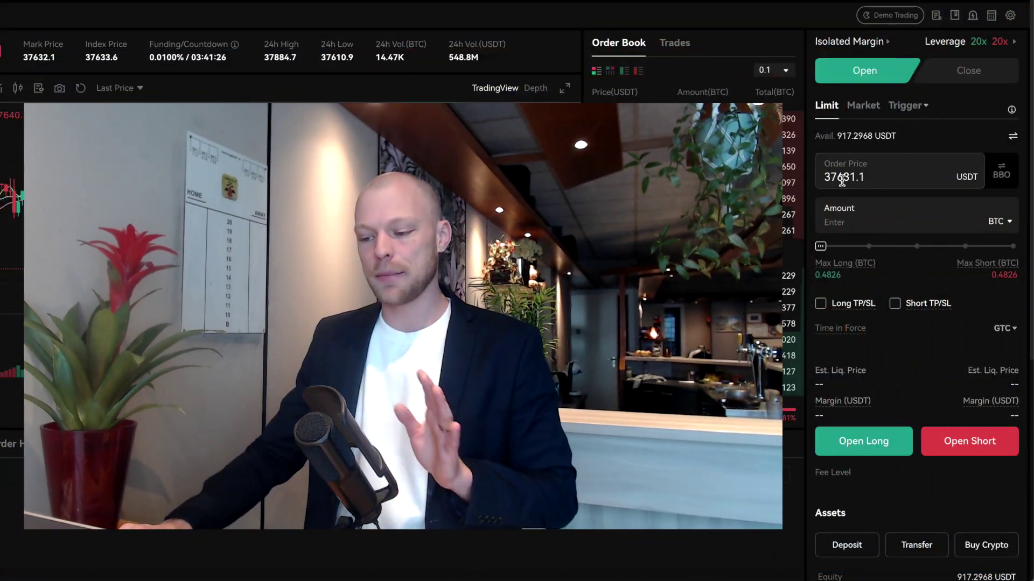
click(842, 181)
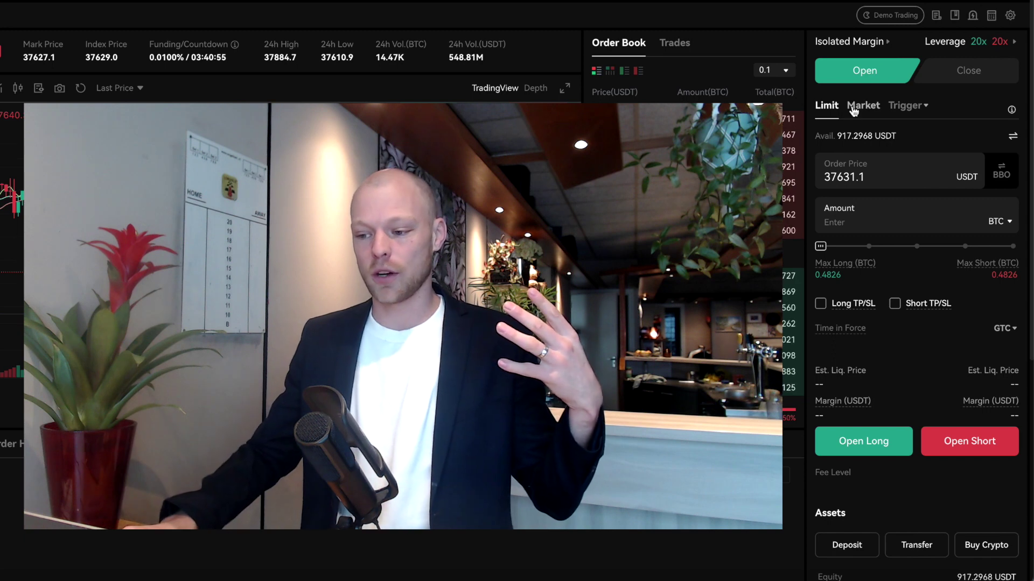
Compare the Limit and Market order forms, ending on the Market order form.
click(855, 110)
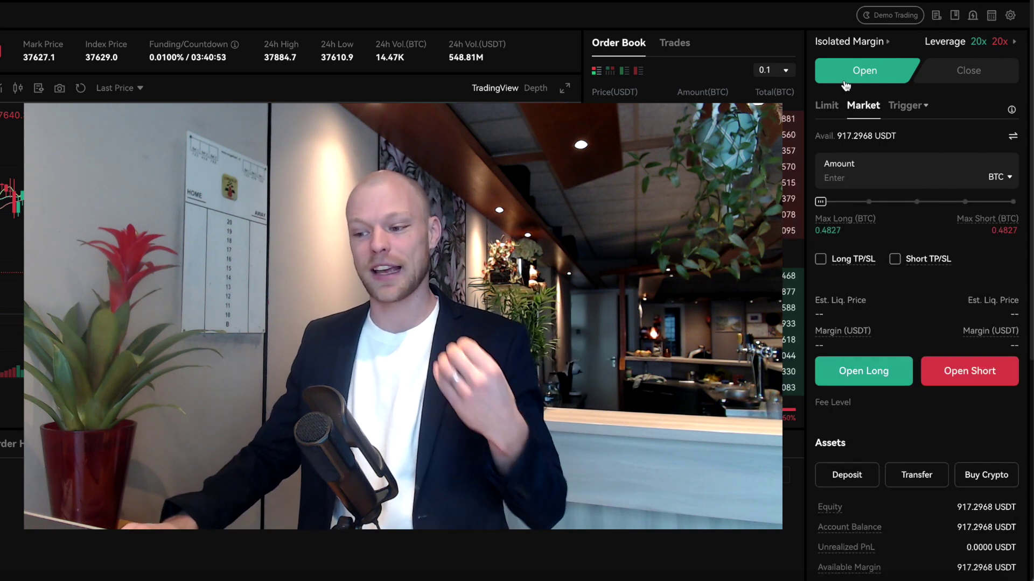
click(827, 106)
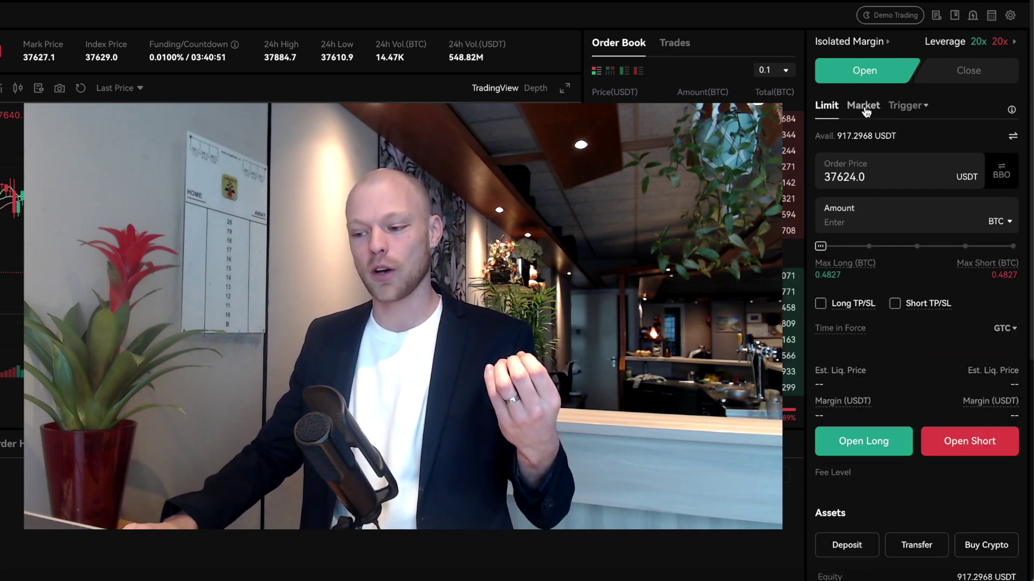
click(864, 108)
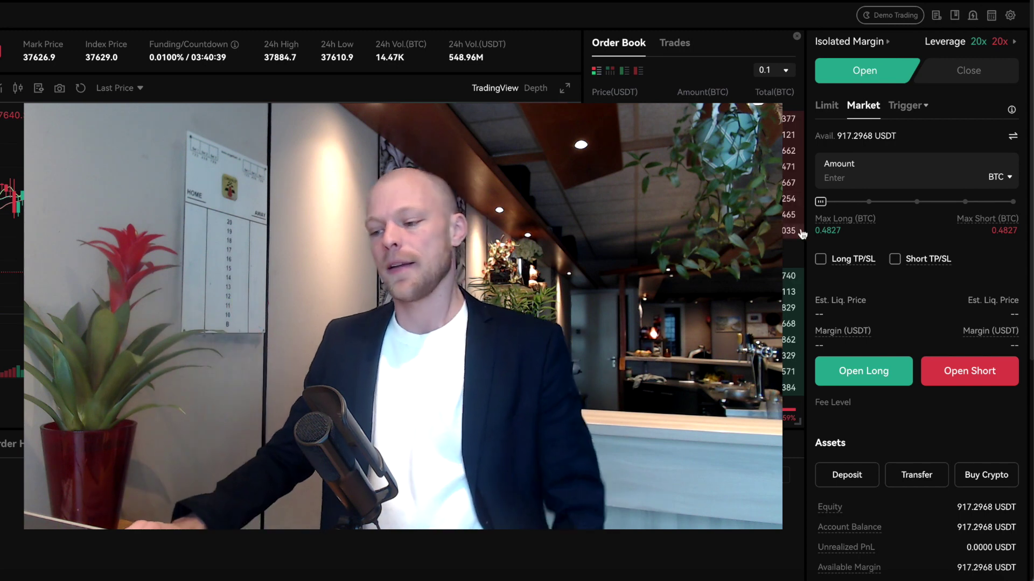
click(836, 109)
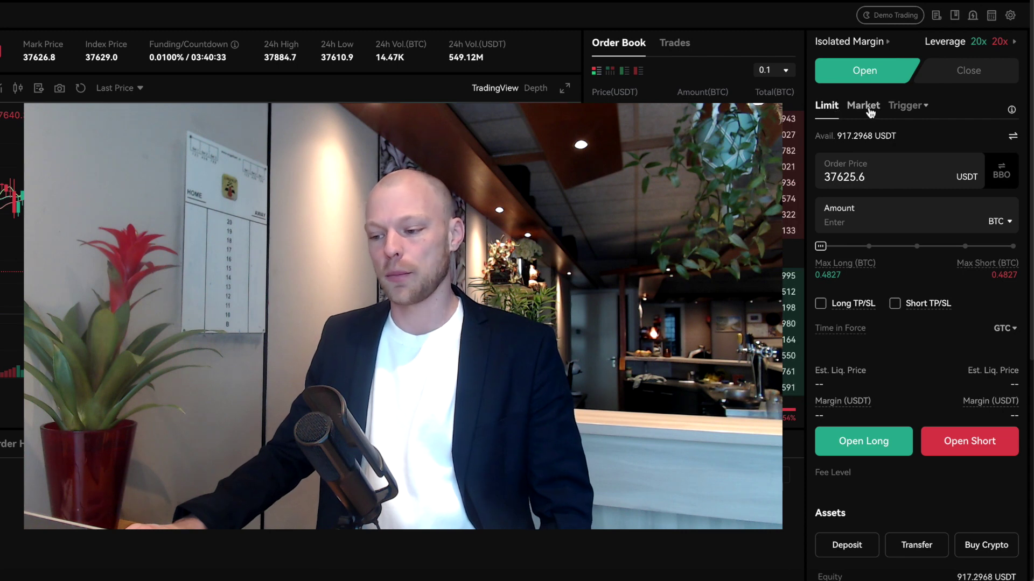
click(870, 111)
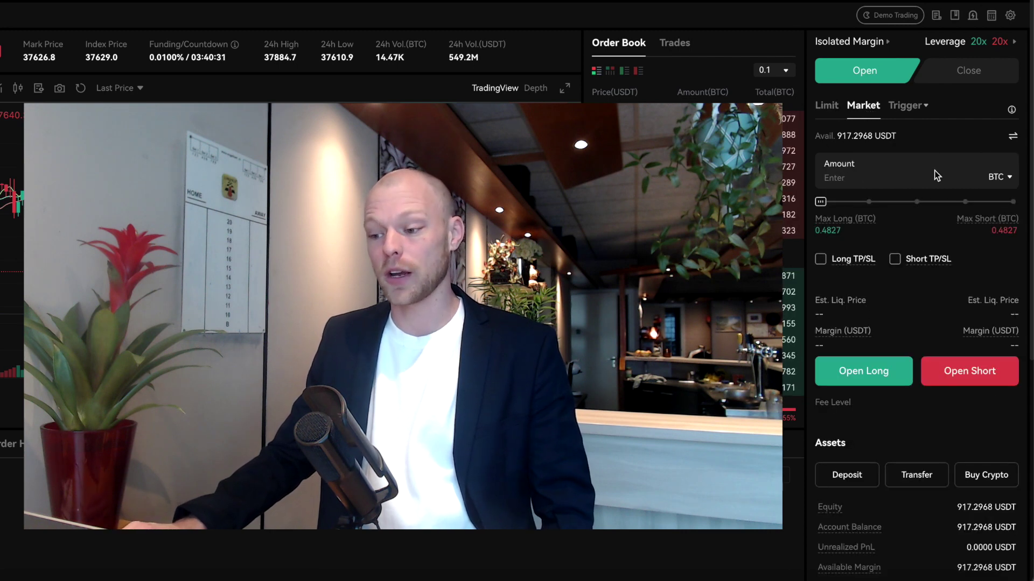
mouse_move(905, 108)
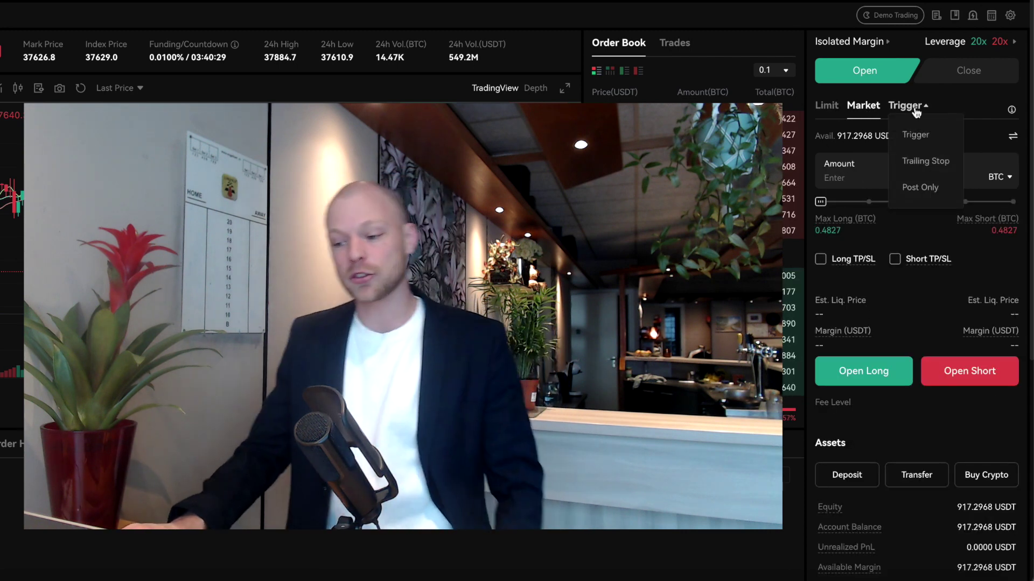
Prepare a trigger short at 37000 with best-price fill and 9000 USDT cost, then cancel it.
click(919, 136)
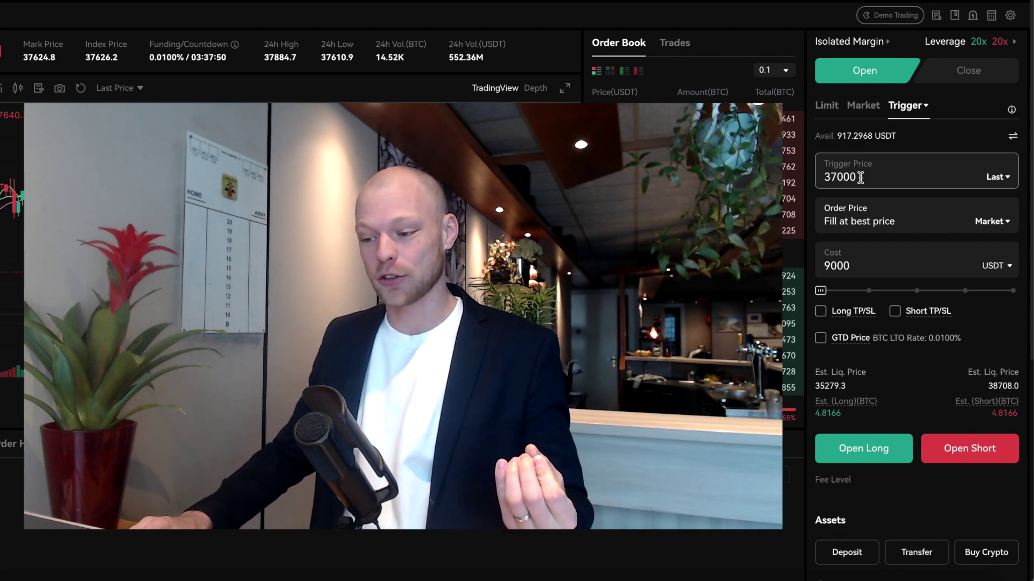
click(1002, 221)
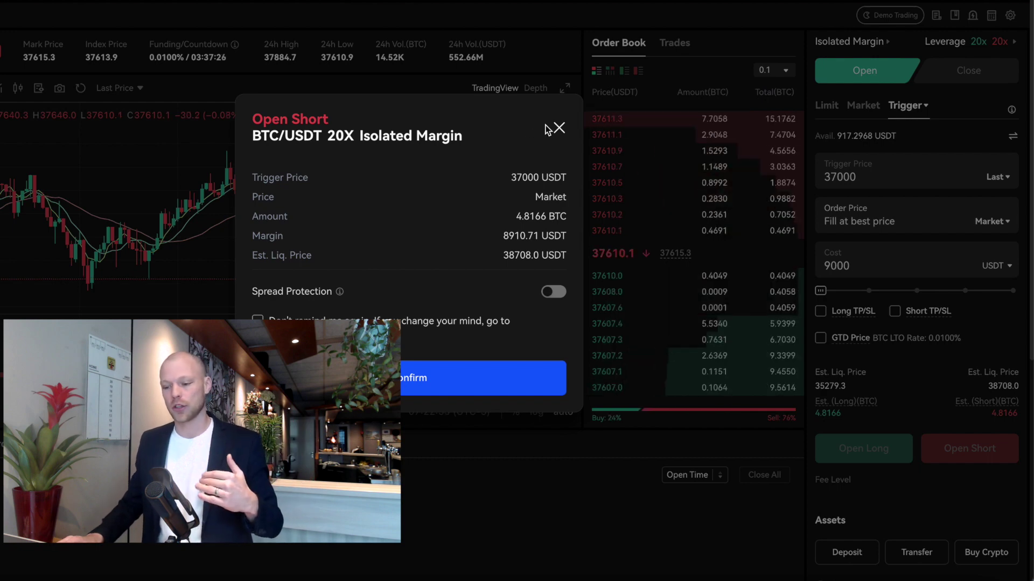
click(559, 128)
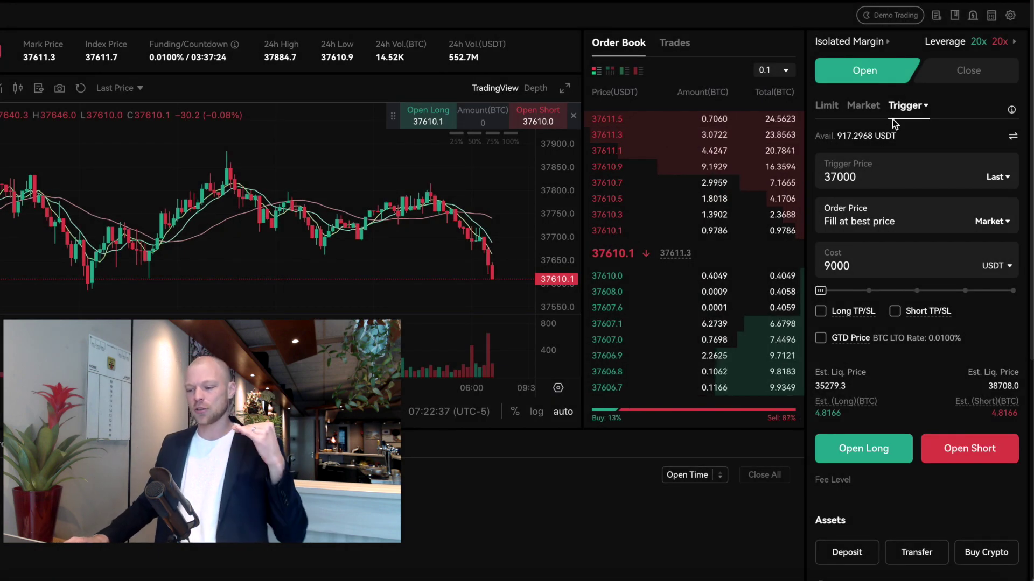
click(858, 110)
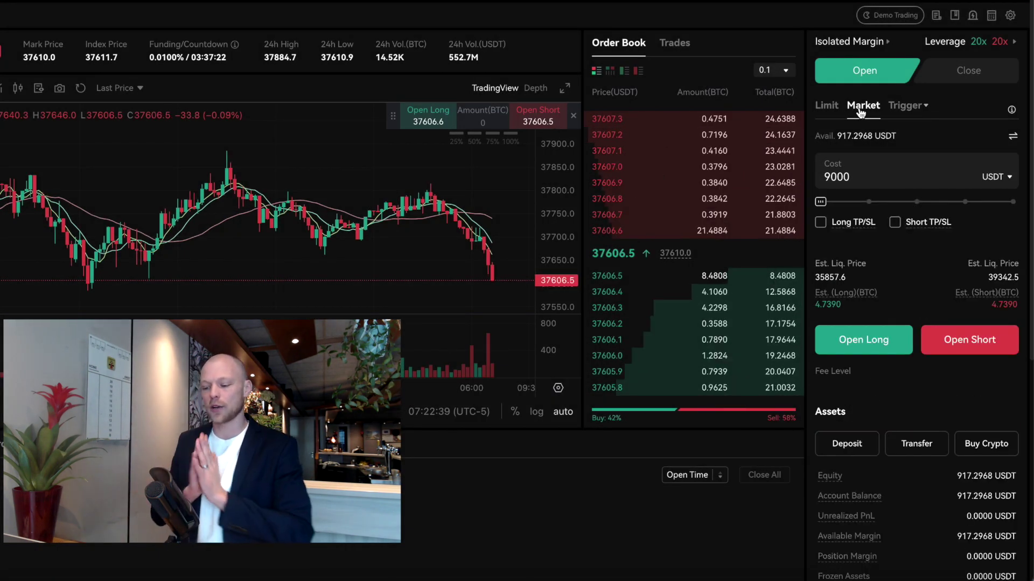
Open a 20X market short of 0.4830 BTC using nearly all available margin.
drag(820, 202, 1014, 205)
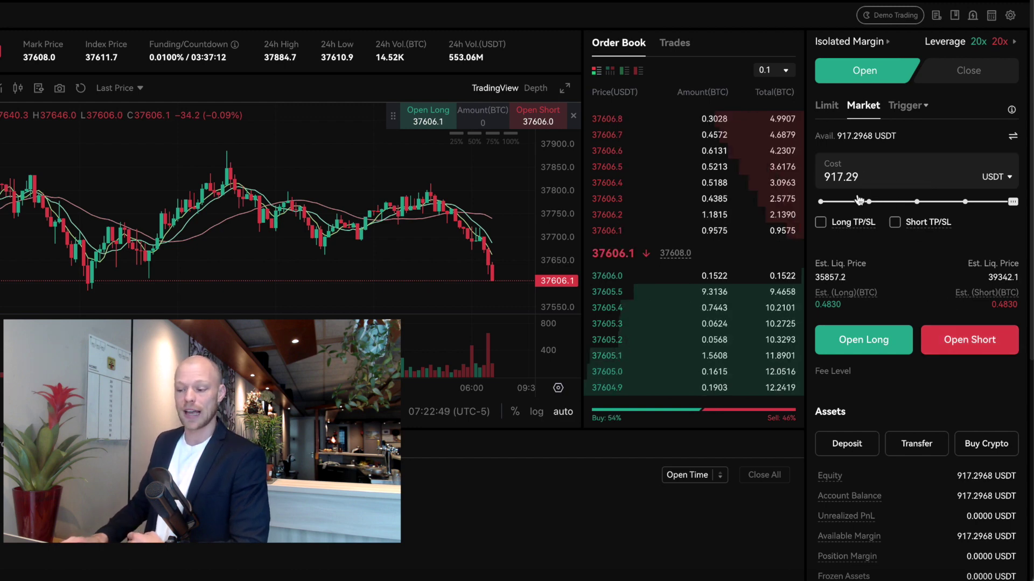
click(947, 344)
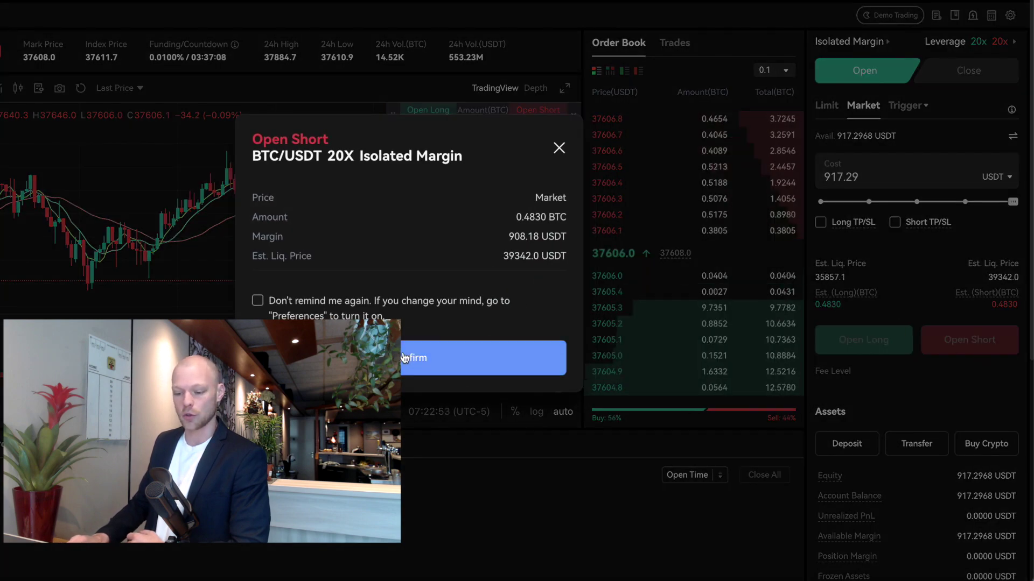
click(405, 357)
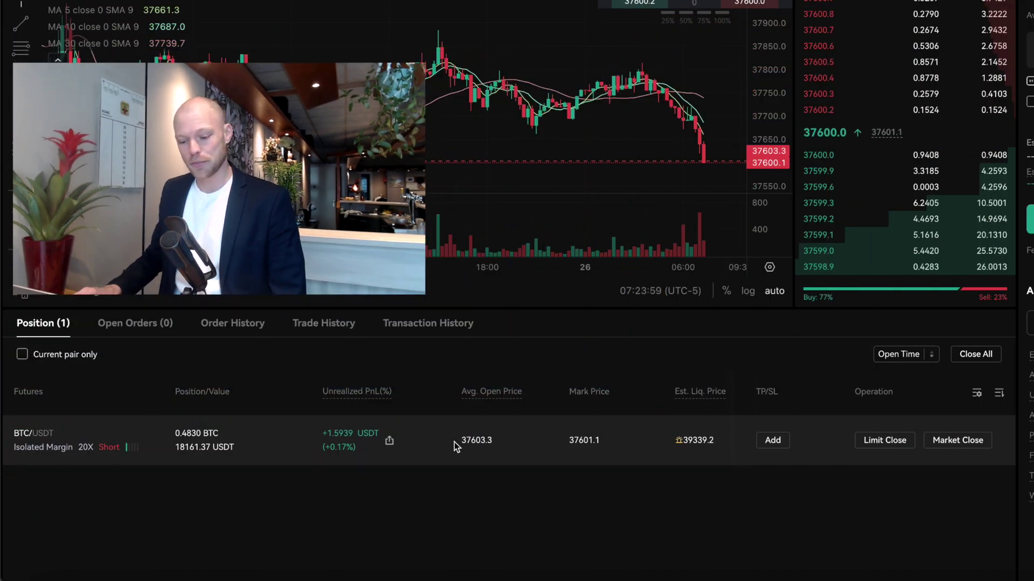
Point out the 37536.2 mark price, then view TP/SL settings and close them unset.
click(566, 441)
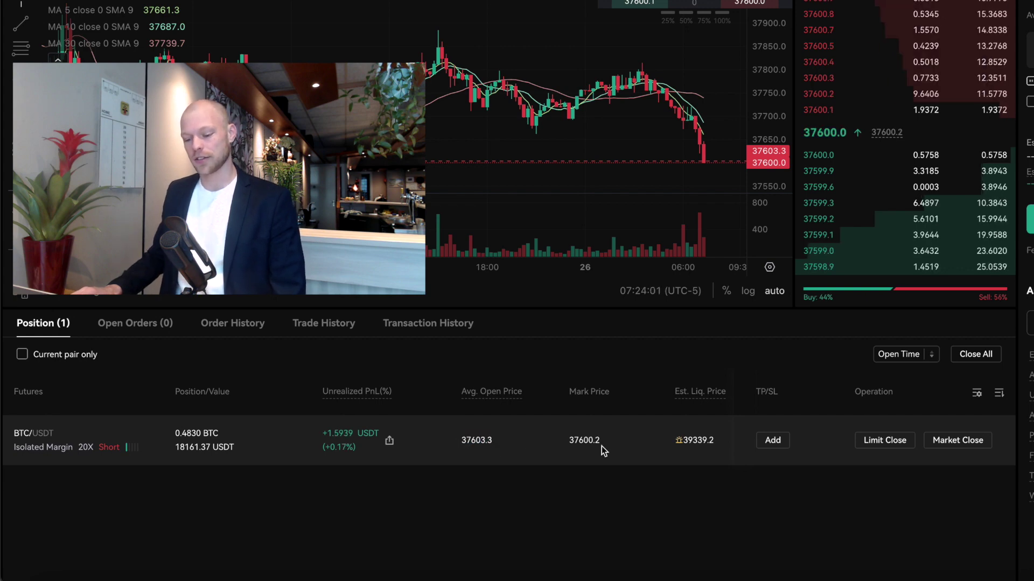
drag(568, 441, 614, 447)
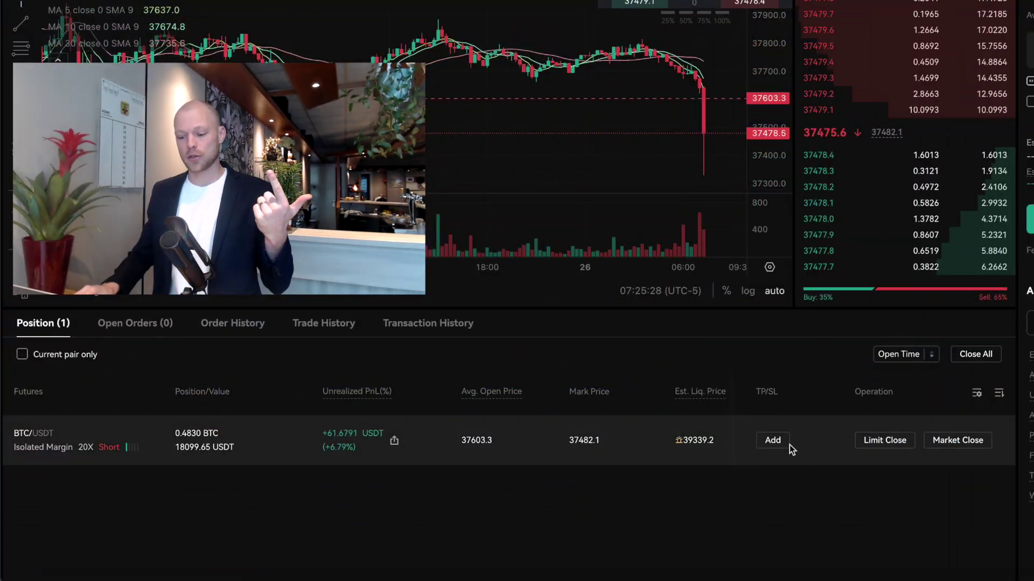
click(783, 441)
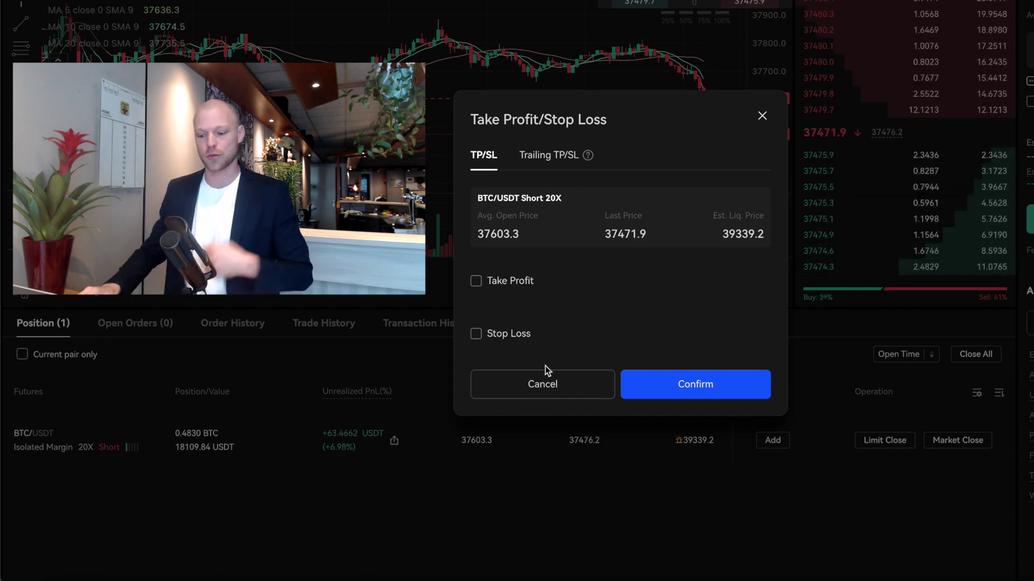
click(548, 381)
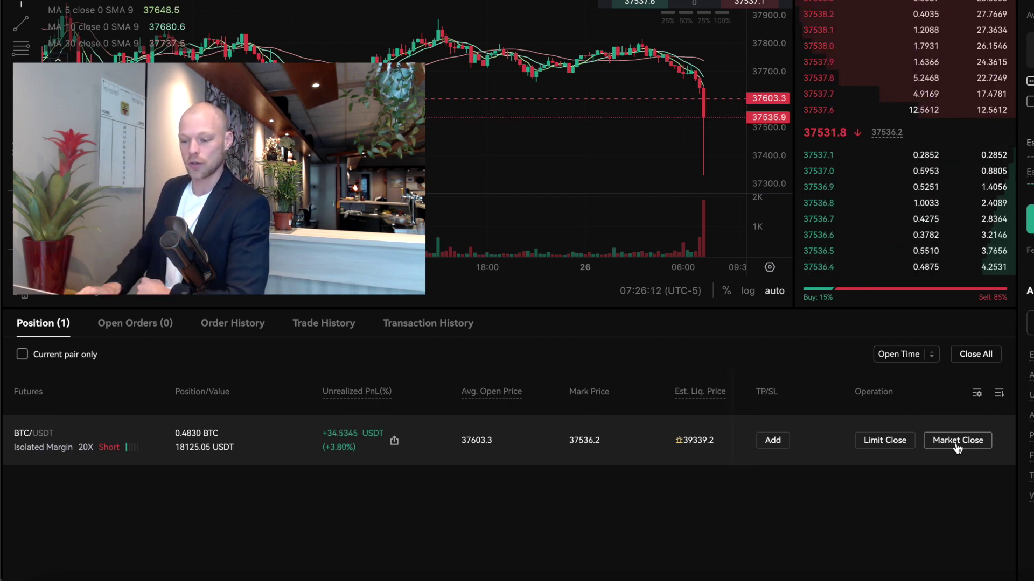
Market-close 100% of the 0.4830 BTC short for an estimated +45.2 USDT profit.
click(956, 445)
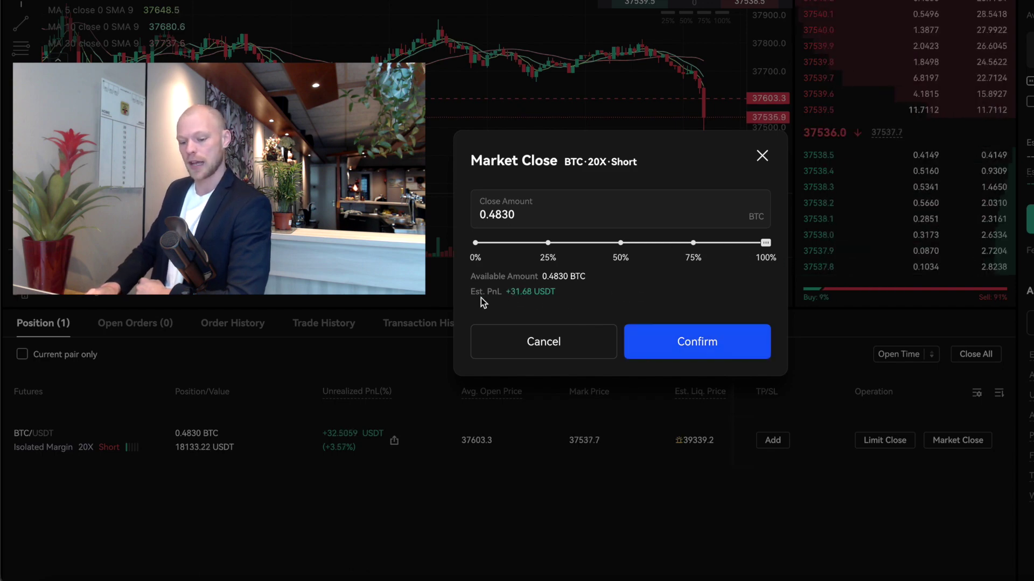
click(677, 350)
click(678, 349)
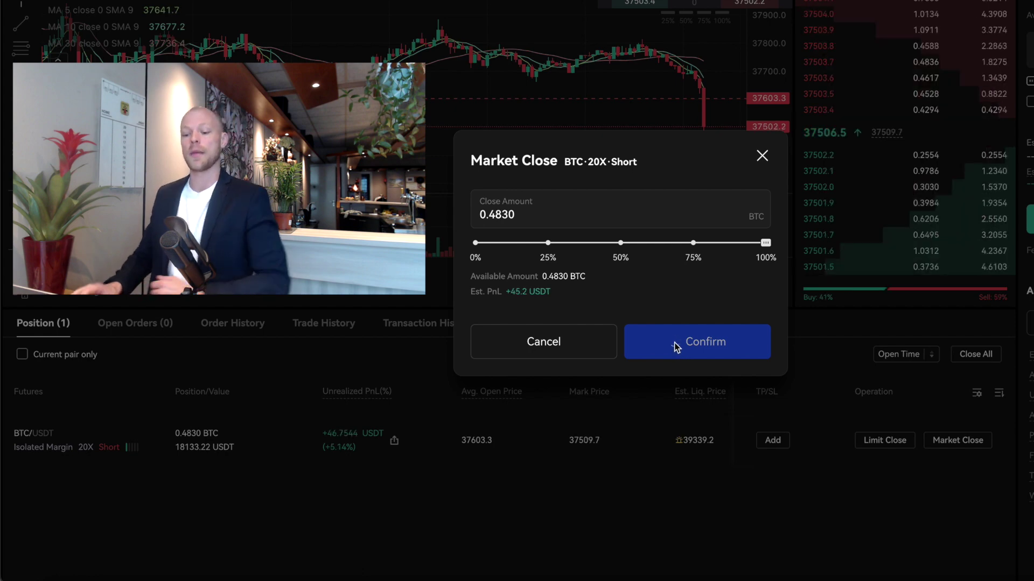